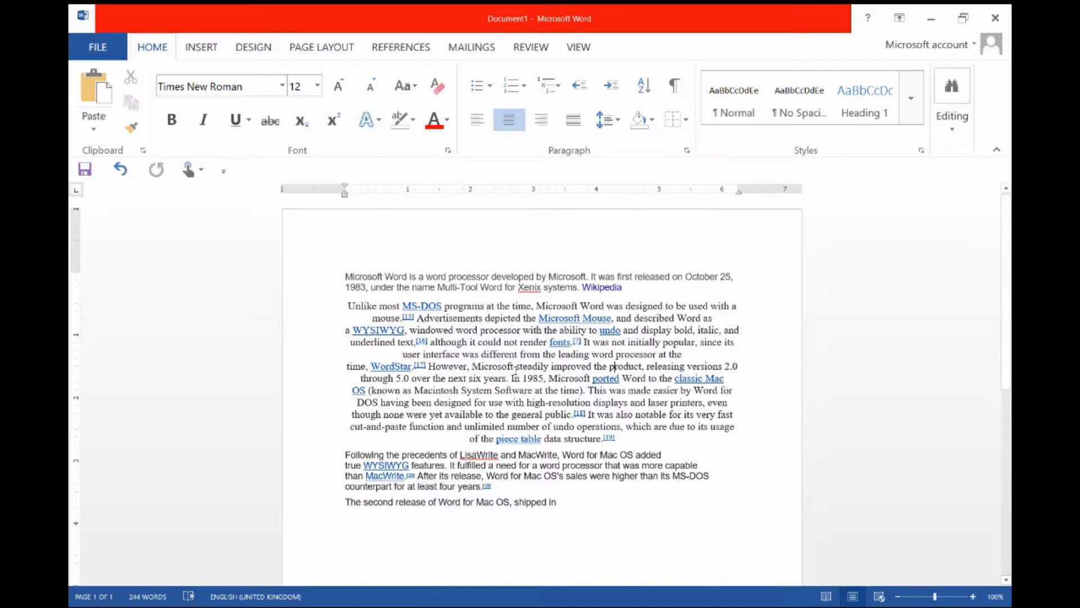
- Right-align the paragraph beginning "Following the precedents of LisaWrite and MacWrite"
{"action": "left_click", "coordinate": [487, 477]}
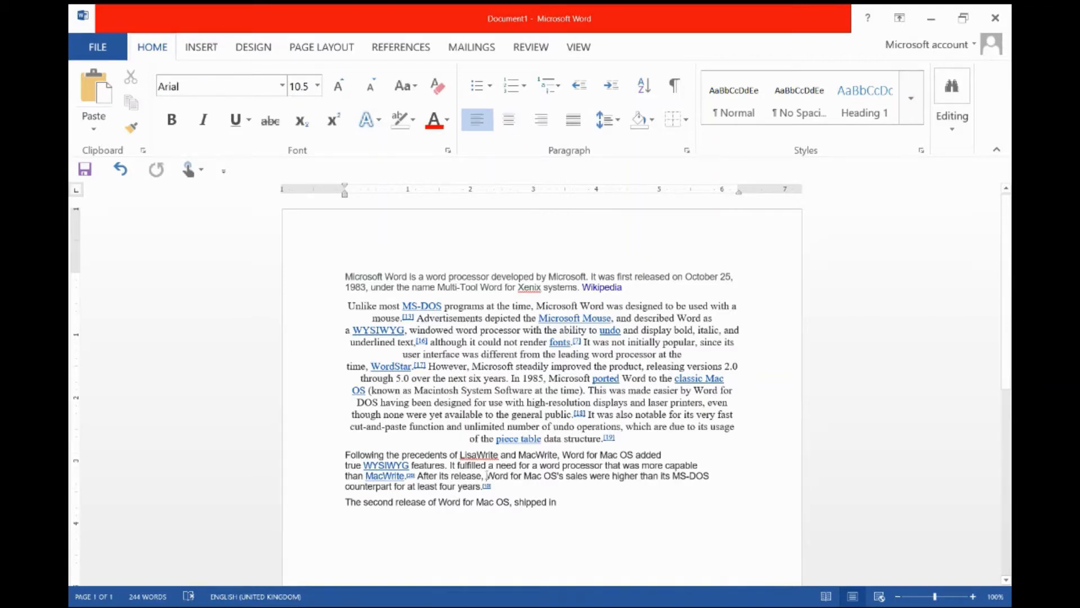
{"action": "left_click", "coordinate": [541, 119]}
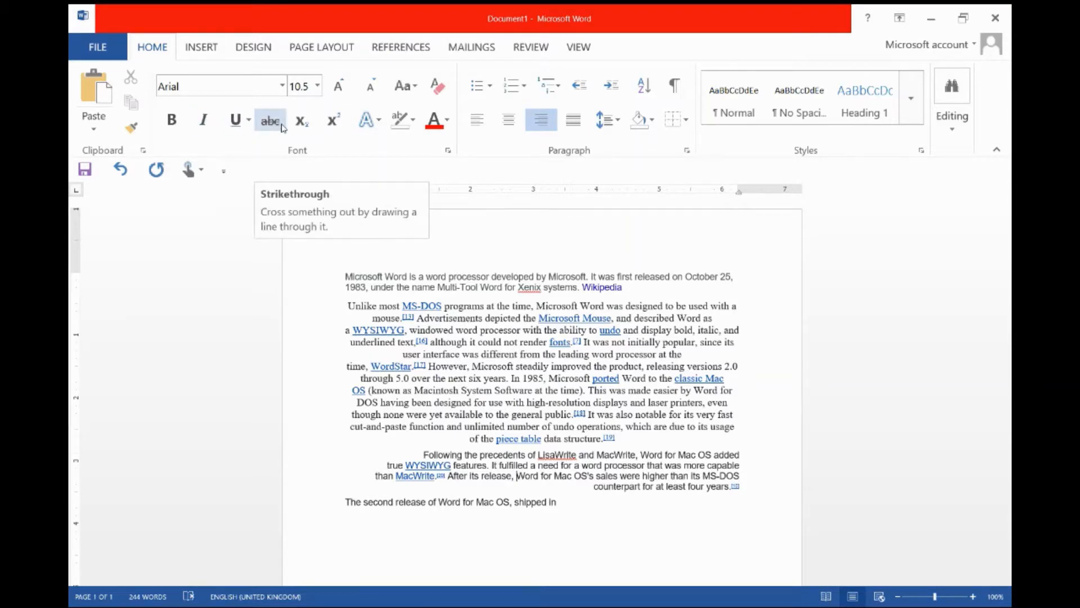
- Strike through the first word "Microsoft" in the opening paragraph, and remove the strikethrough again
{"action": "double_click", "coordinate": [350, 276]}
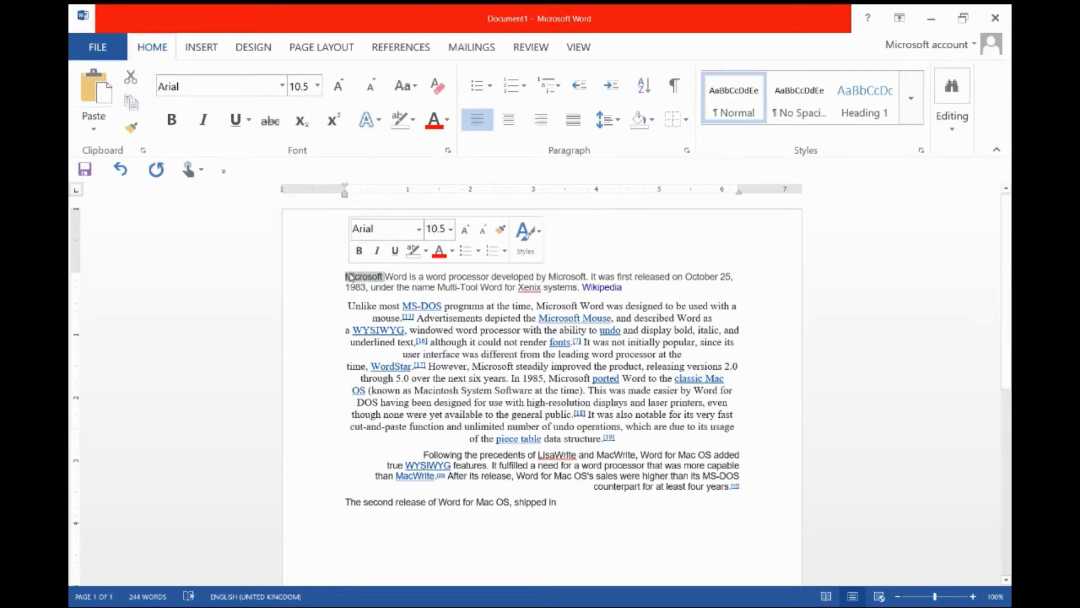
{"action": "left_click", "coordinate": [270, 130]}
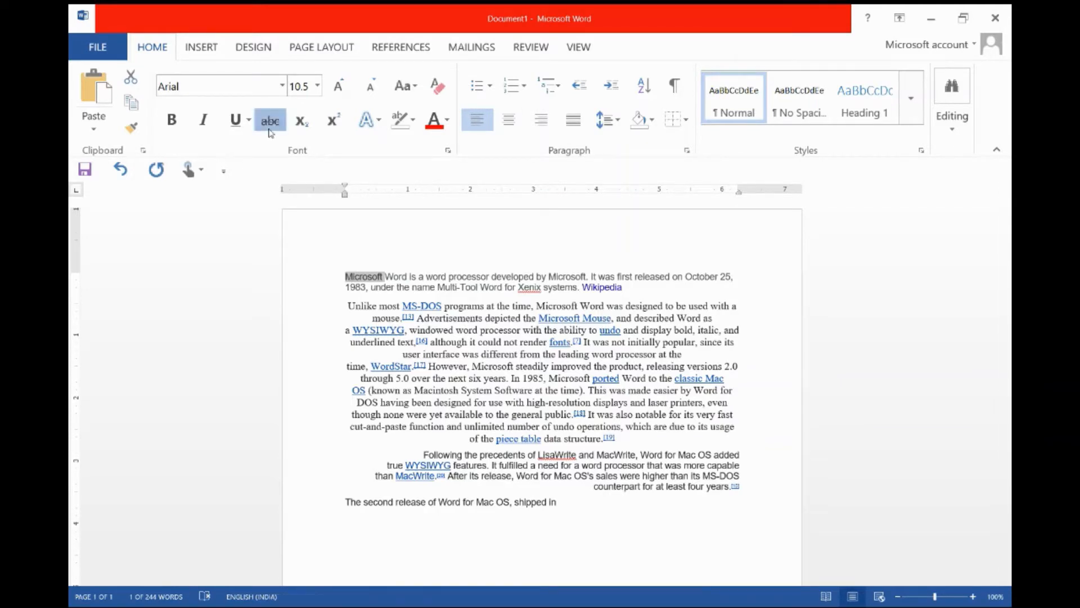
{"action": "left_click", "coordinate": [384, 298]}
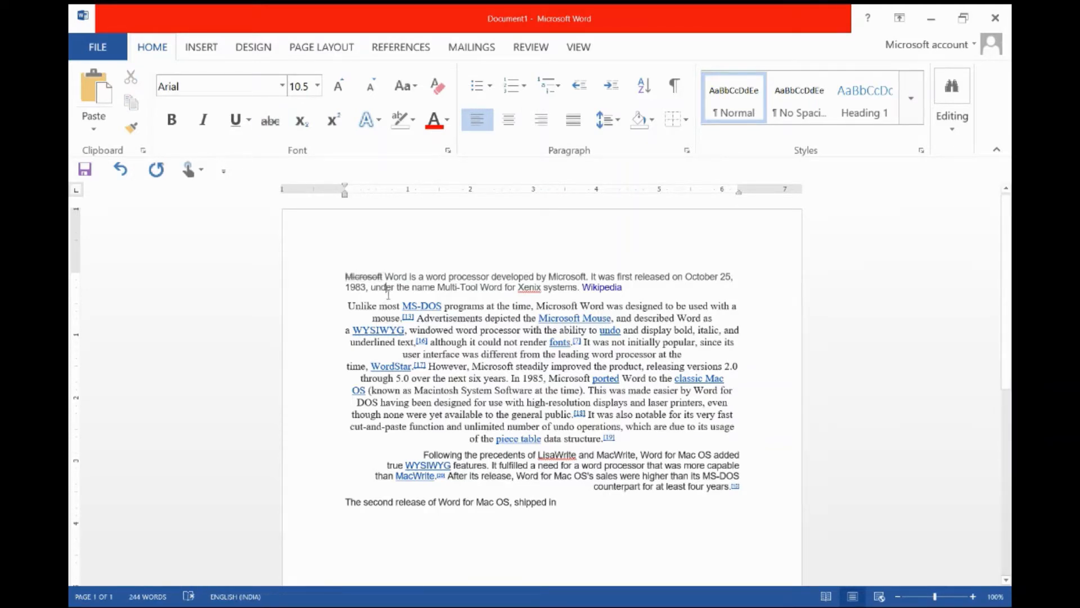
{"action": "scroll", "coordinate": [385, 297], "scroll_direction": "up", "scroll_amount": 2}
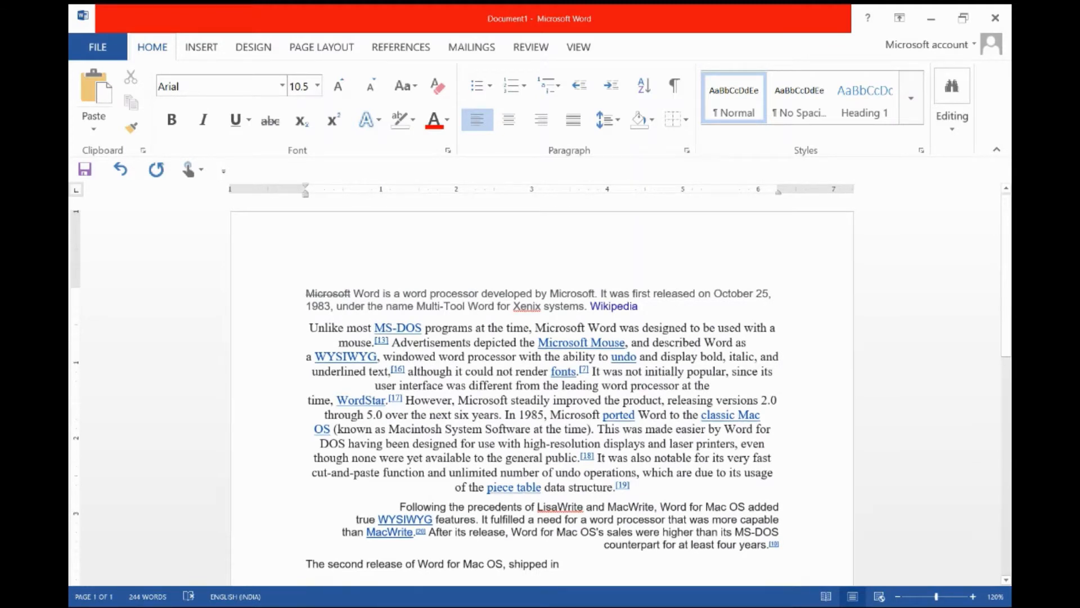
{"action": "double_click", "coordinate": [314, 293]}
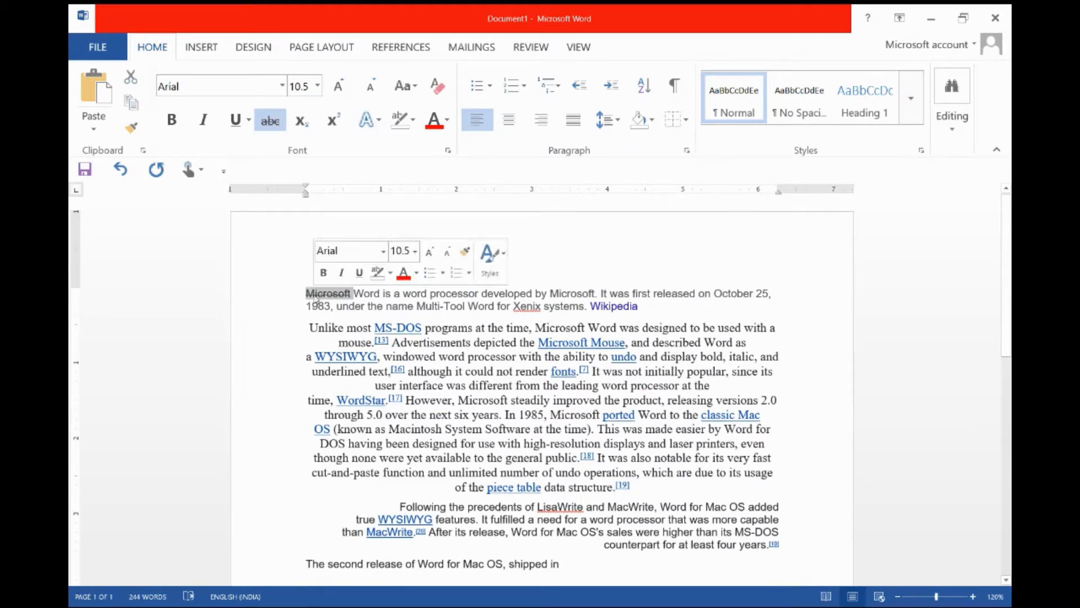
{"action": "left_click", "coordinate": [271, 119]}
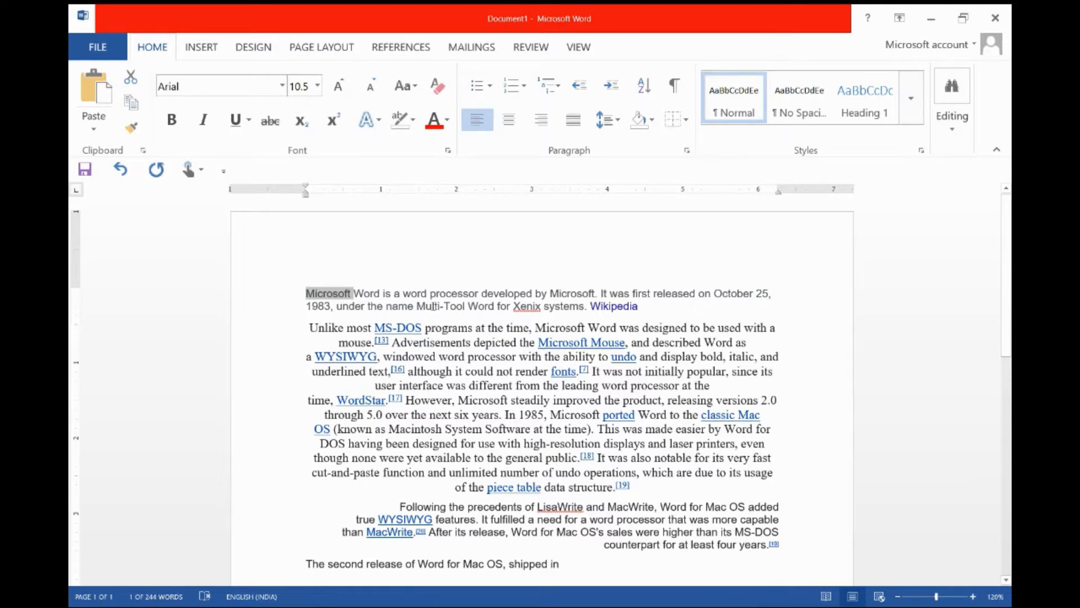
- Format the first word "Microsoft" in the Algerian font at size 8
{"action": "left_click", "coordinate": [282, 86]}
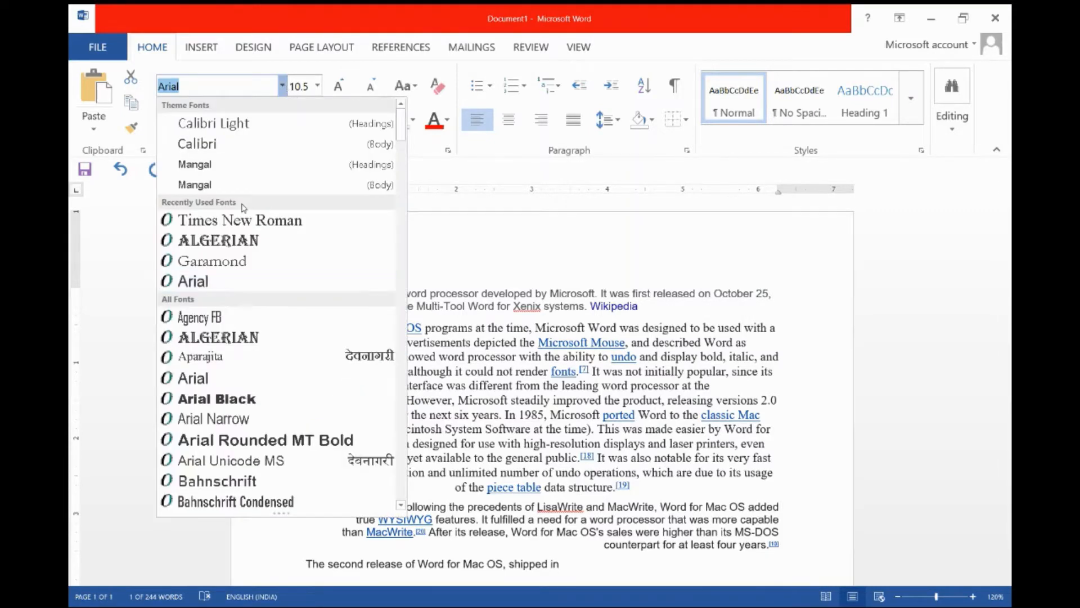
{"action": "left_click", "coordinate": [236, 247]}
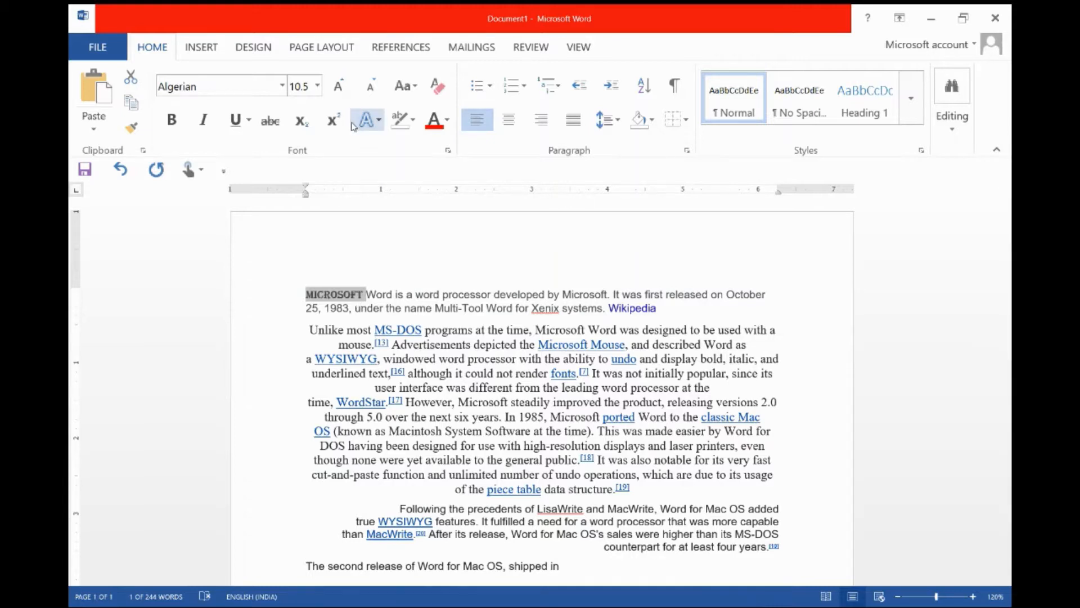
{"action": "left_click", "coordinate": [314, 94]}
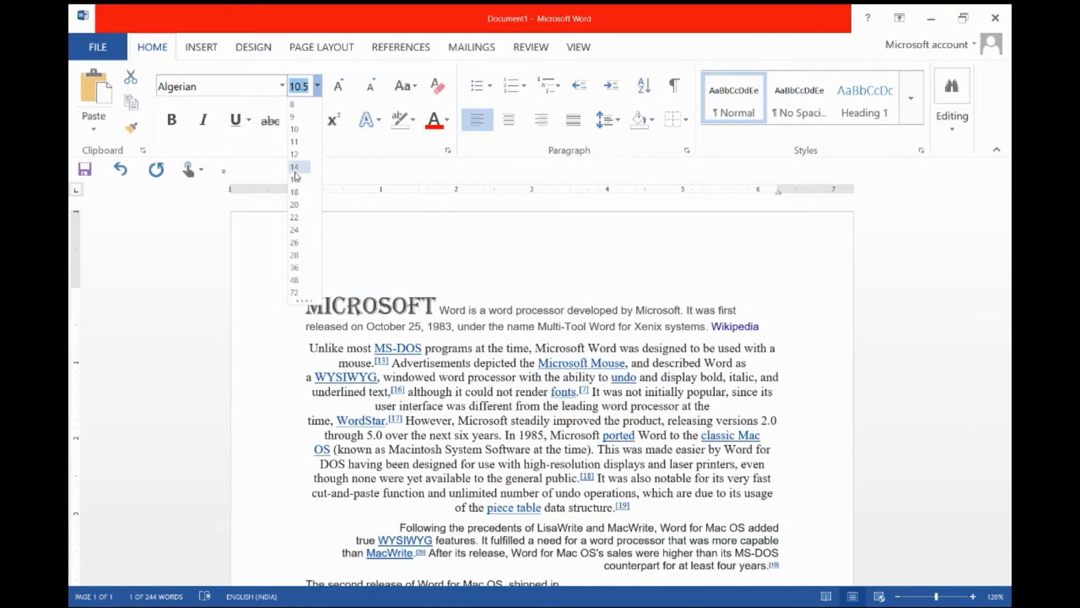
{"action": "left_click", "coordinate": [292, 104]}
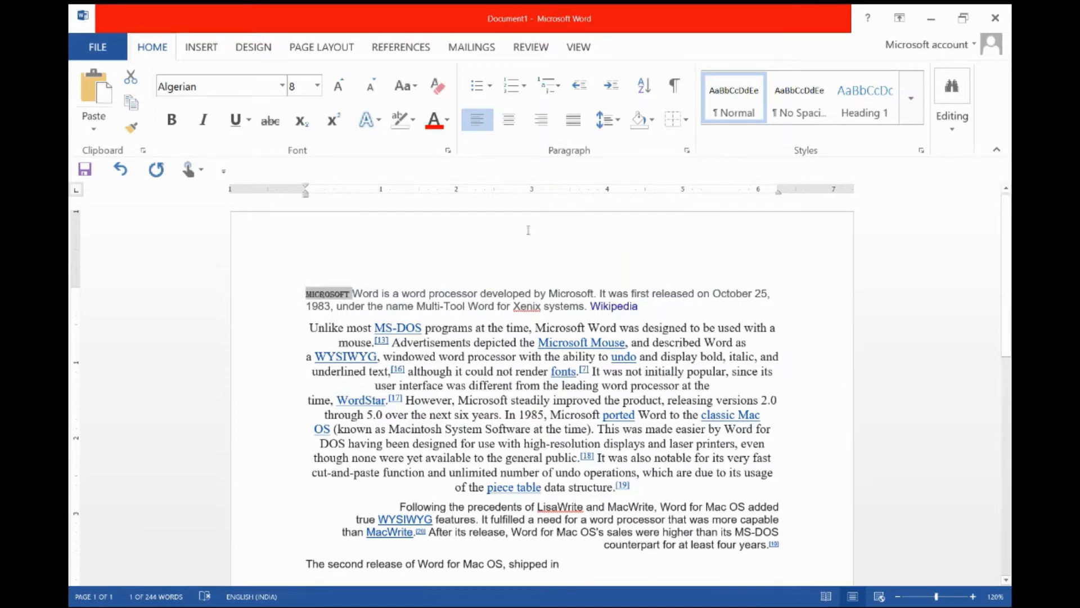
- Try subscript and superscript on the first word "Microsoft", and return it to normal text position
{"action": "left_click", "coordinate": [303, 121]}
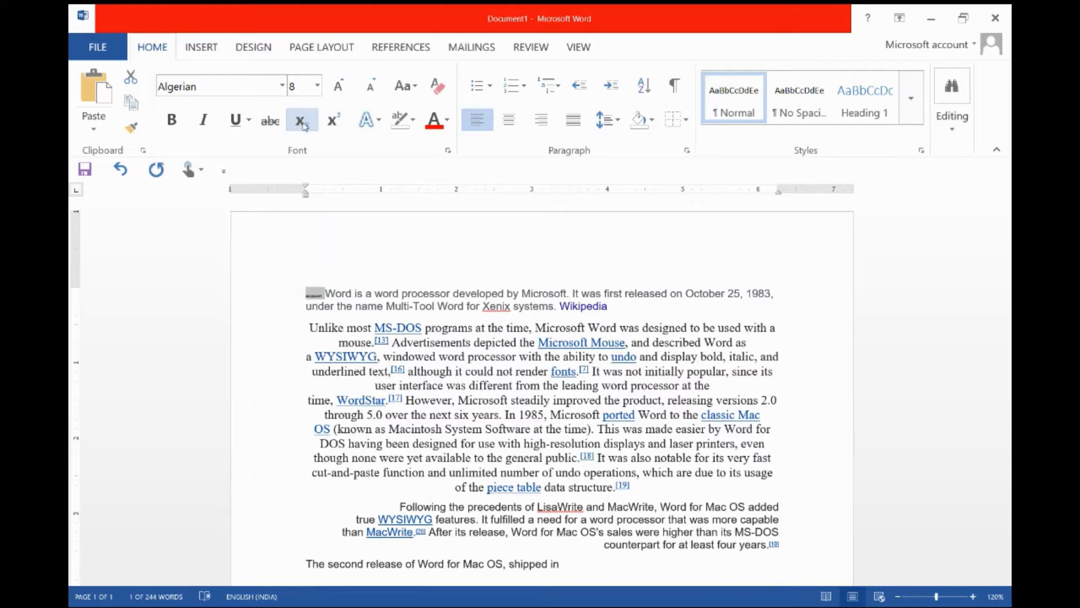
{"action": "left_click", "coordinate": [335, 121]}
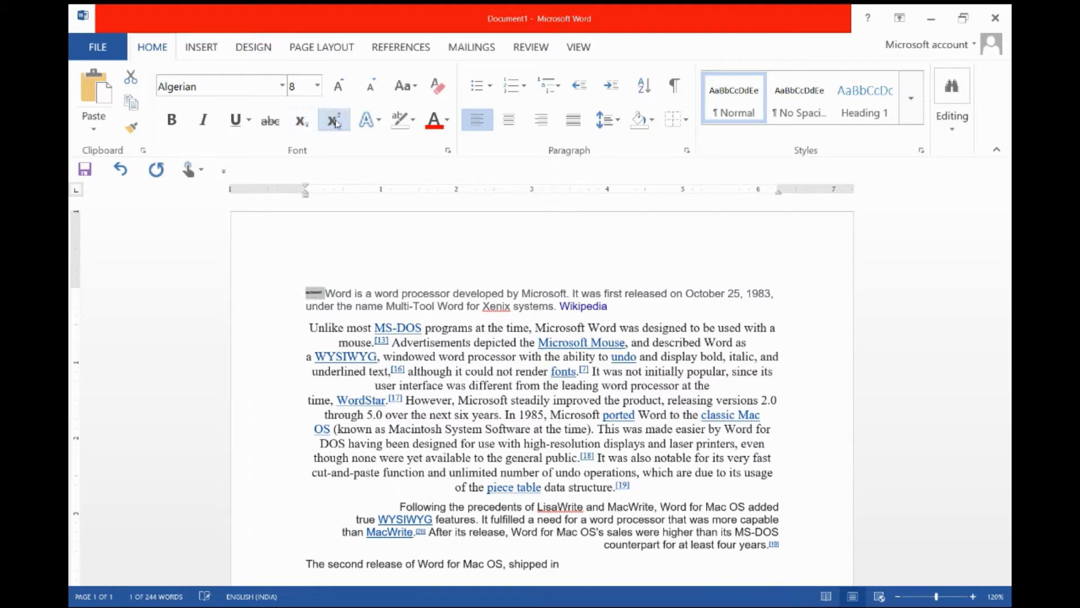
{"action": "left_click", "coordinate": [335, 122]}
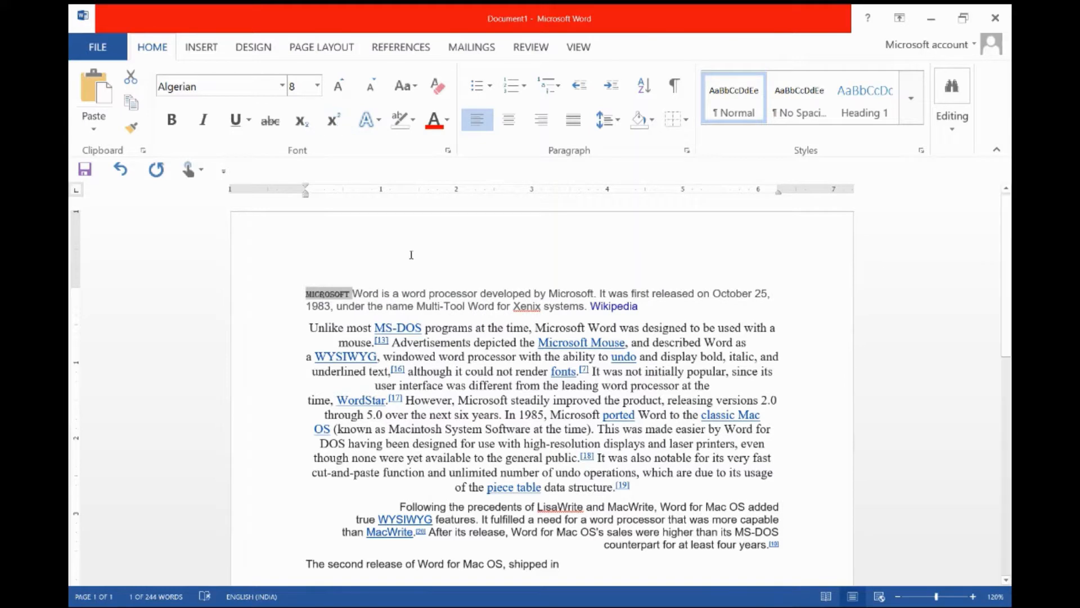
- Increase the font size to 11 at the insertion point before "Word" in "Multi-Tool Word"
{"action": "left_click", "coordinate": [468, 307]}
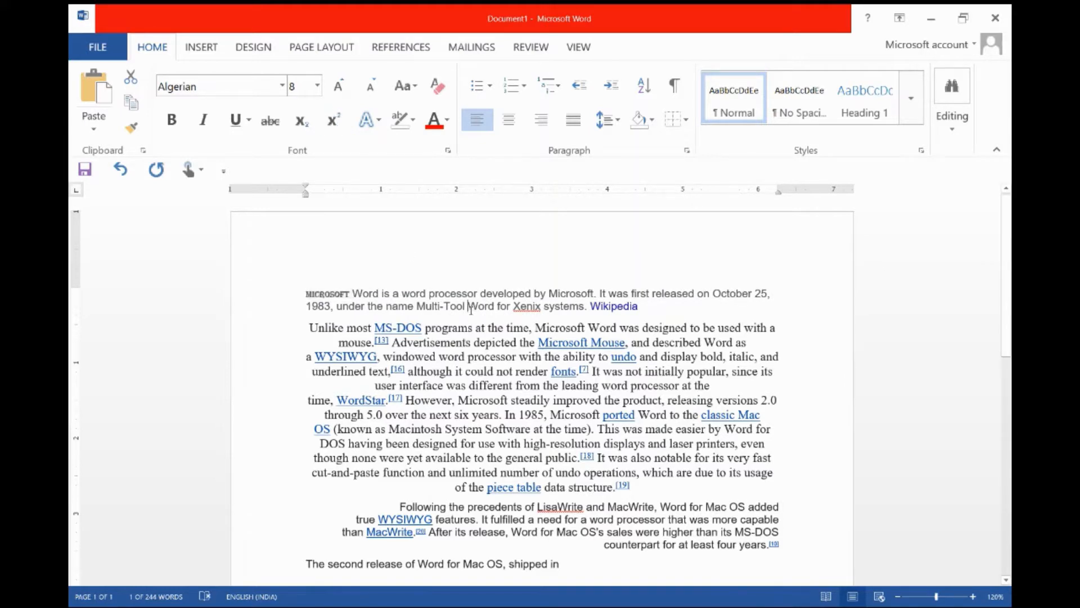
{"action": "left_click", "coordinate": [339, 85]}
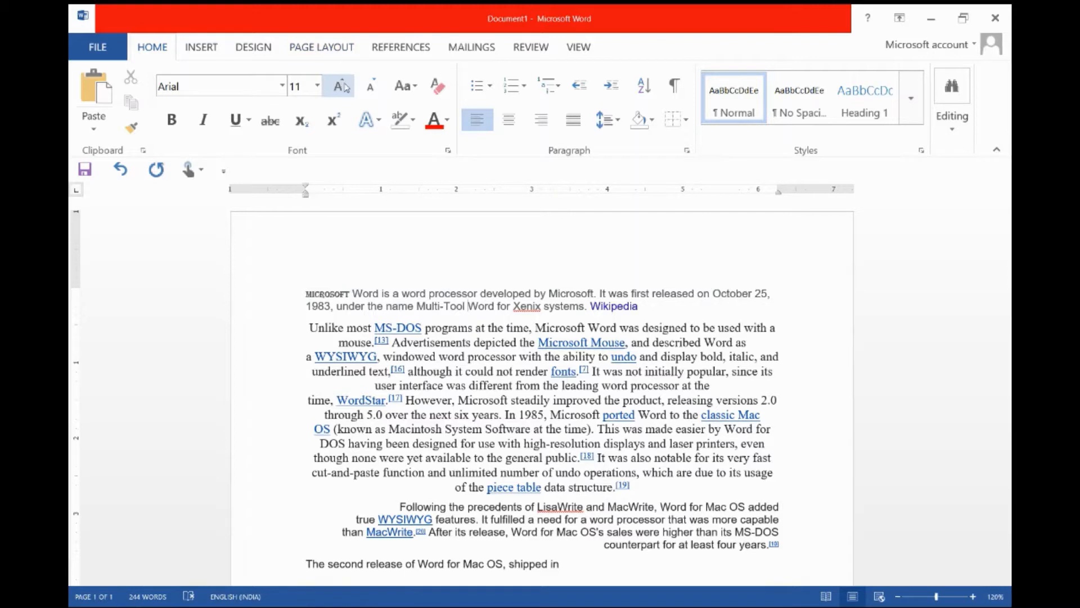
- Select the whole paragraph beginning "Unlike most MS-DOS programs" and change its case to Capitalize Each Word
{"action": "left_click", "coordinate": [405, 89]}
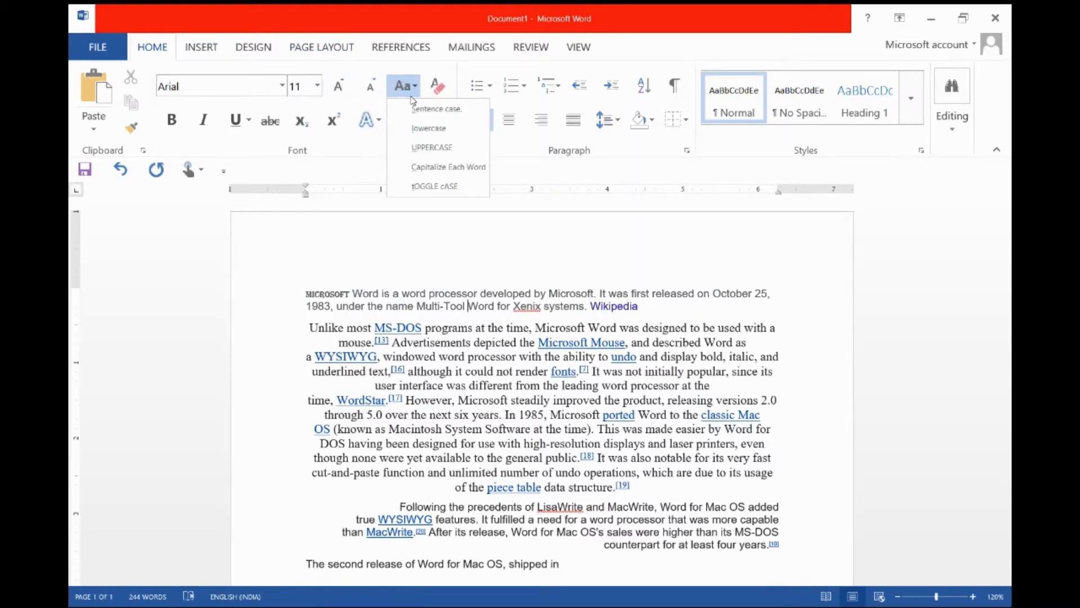
{"action": "double_click", "coordinate": [424, 344]}
{"action": "triple_click", "coordinate": [423, 344]}
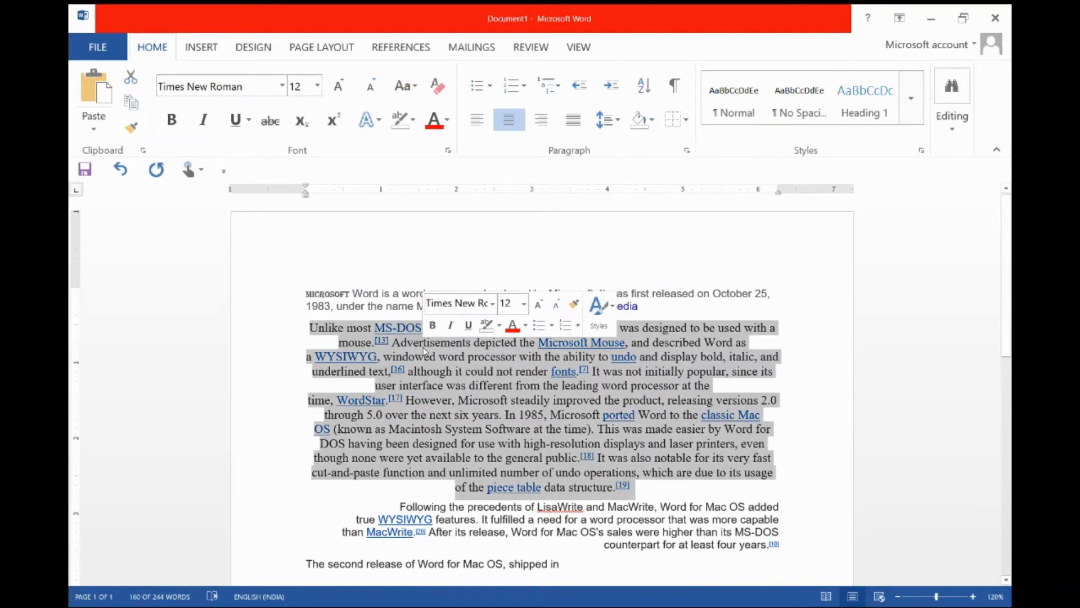
{"action": "left_click", "coordinate": [397, 96]}
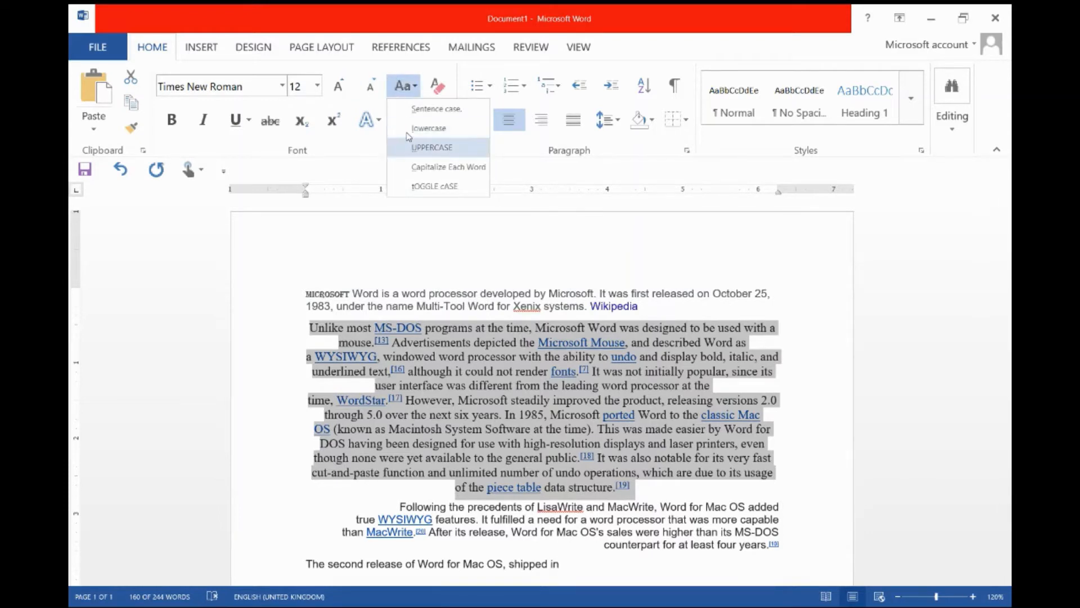
{"action": "left_click", "coordinate": [409, 175]}
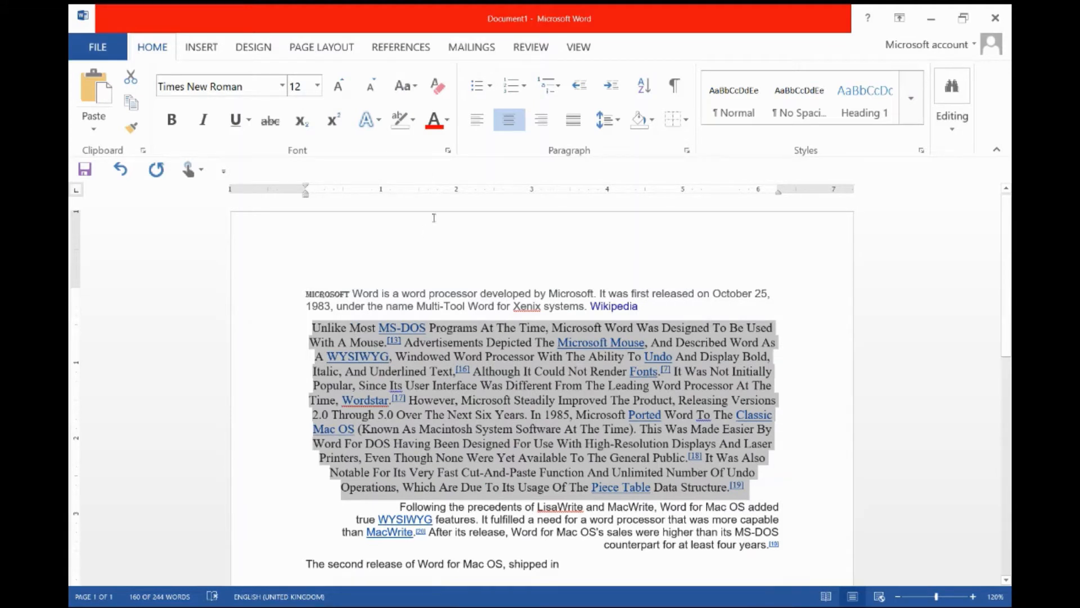
- Apply toggle case to the selected MS-DOS paragraph, and switch it to sentence case
{"action": "left_click", "coordinate": [413, 92]}
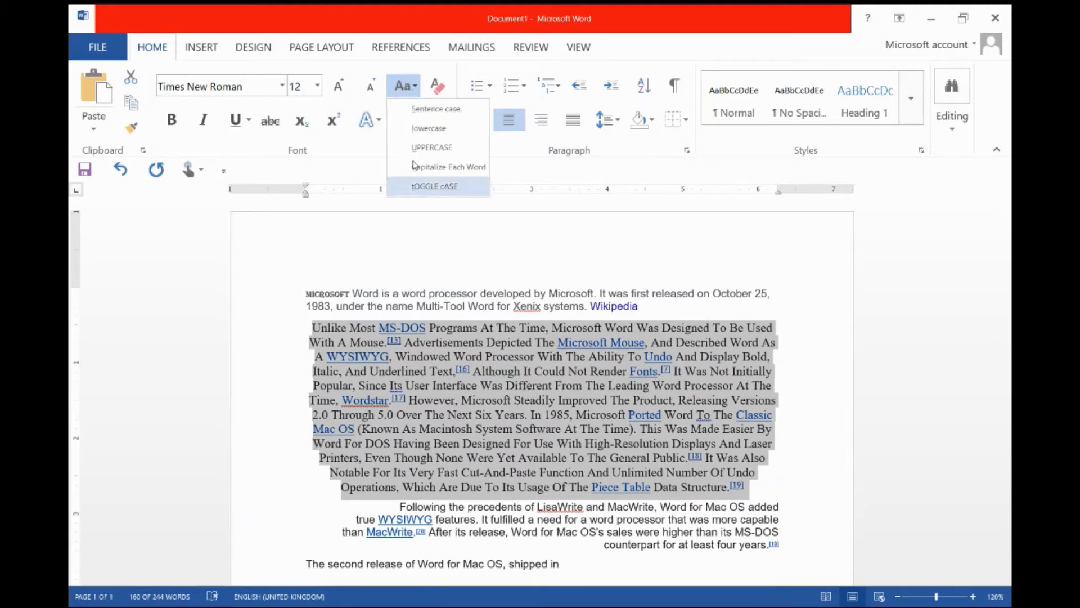
{"action": "left_click", "coordinate": [415, 186]}
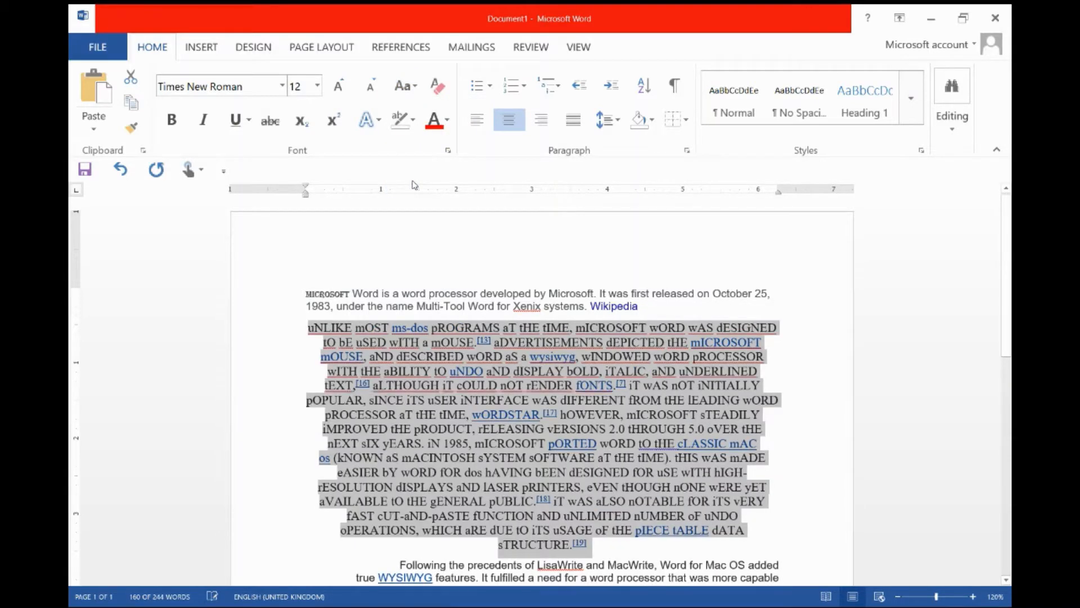
{"action": "left_click", "coordinate": [403, 86]}
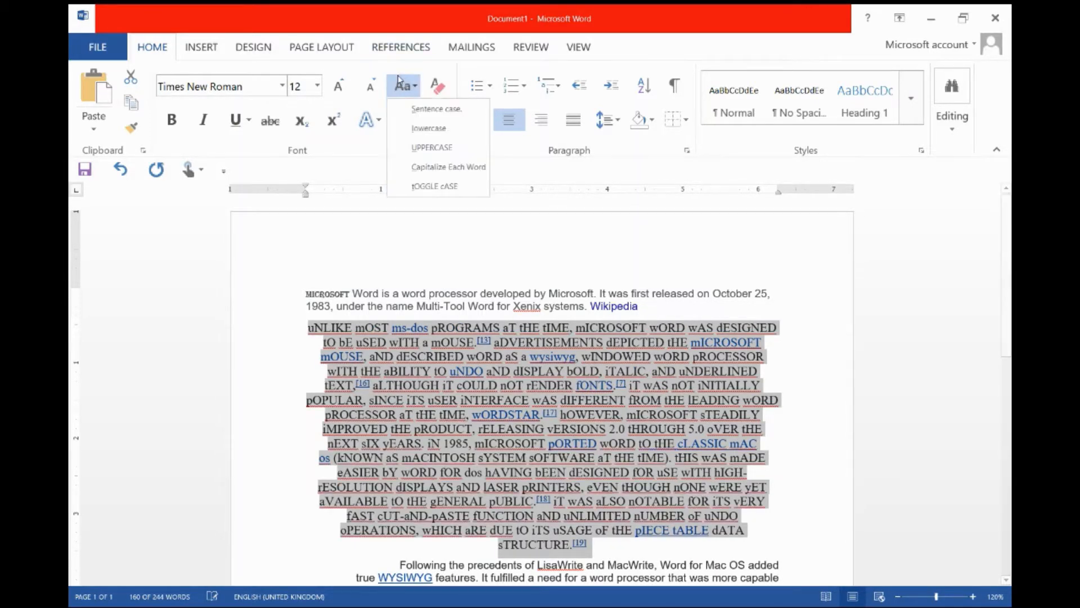
{"action": "left_click", "coordinate": [411, 112]}
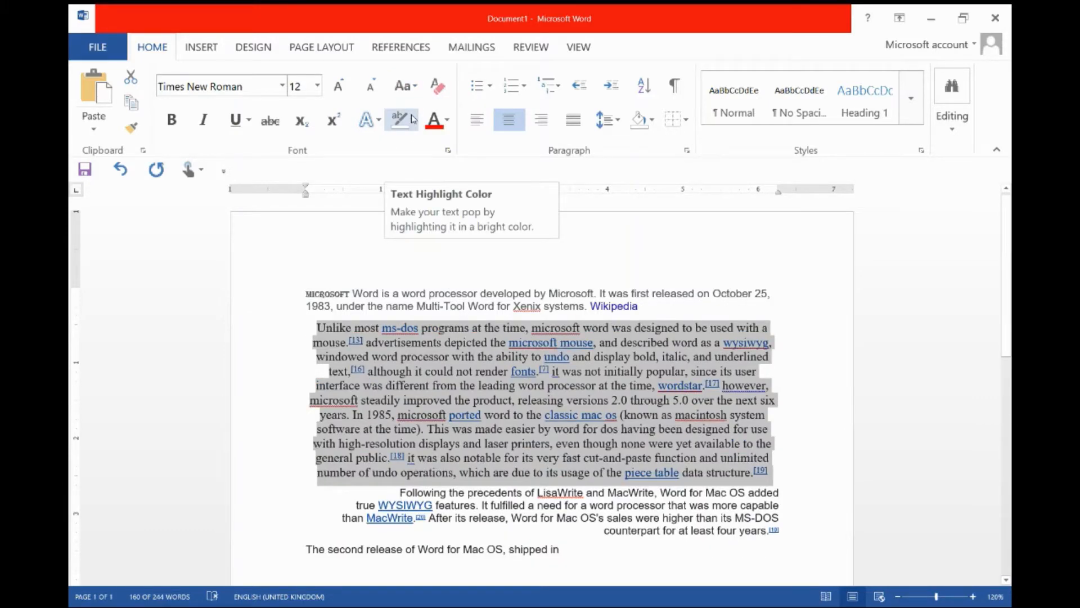
- Change the selected MS-DOS paragraph to lowercase, and finally to UPPERCASE
{"action": "left_click", "coordinate": [404, 87]}
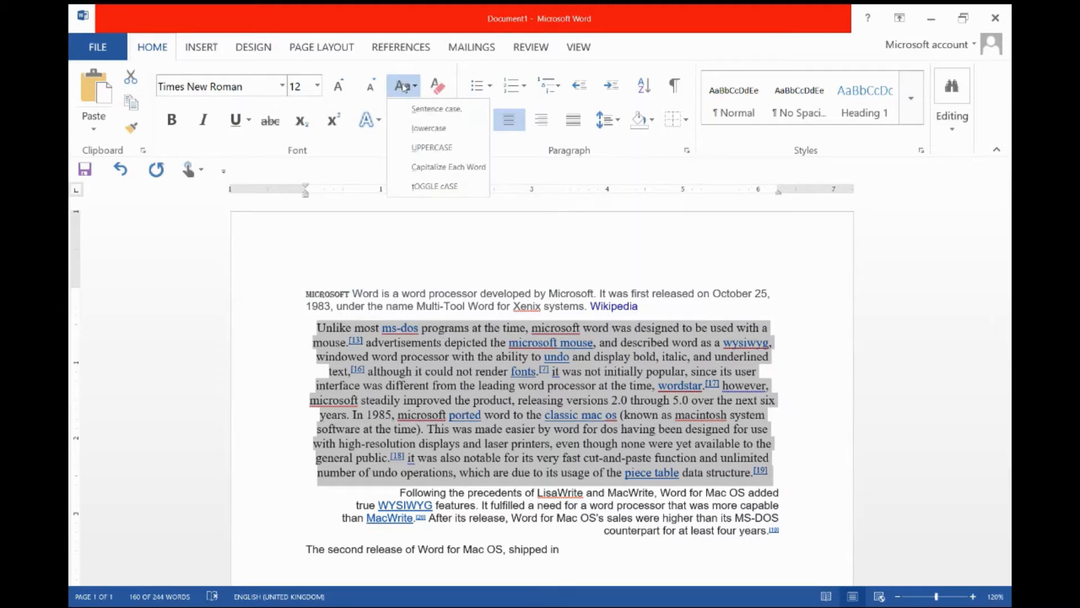
{"action": "left_click", "coordinate": [414, 128]}
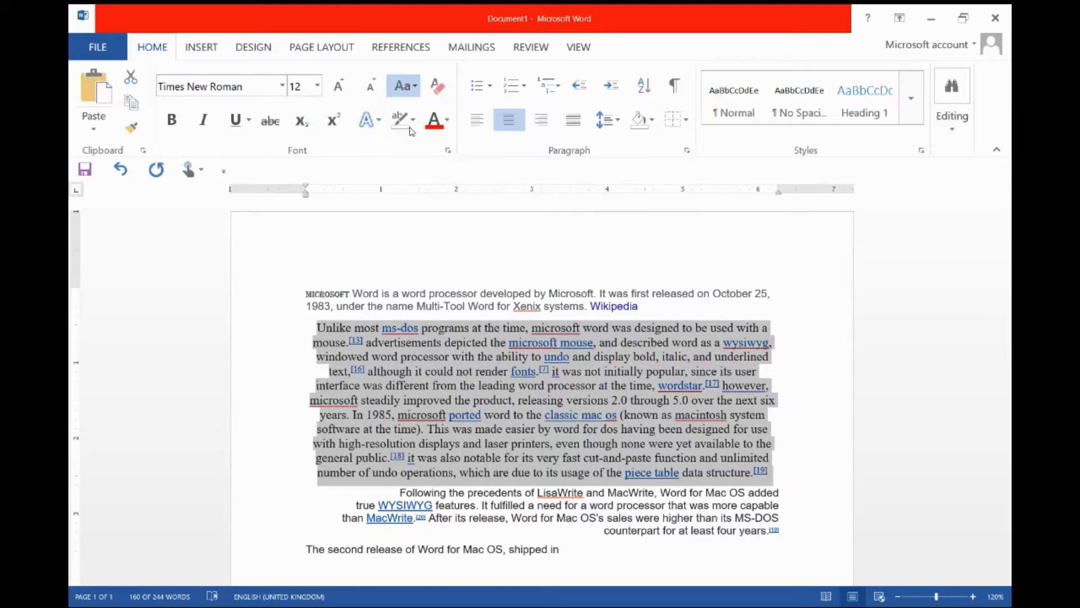
{"action": "left_click", "coordinate": [404, 86]}
{"action": "left_click", "coordinate": [421, 156]}
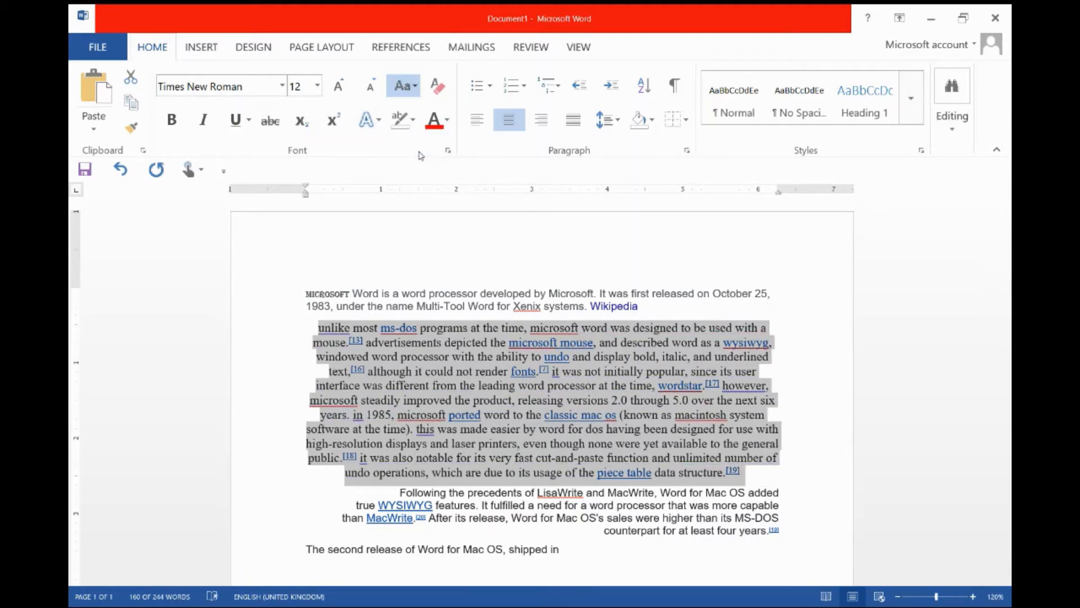
- Look through the font colour choices and gradient variations for the selected paragraph without applying any
{"action": "left_click", "coordinate": [442, 128]}
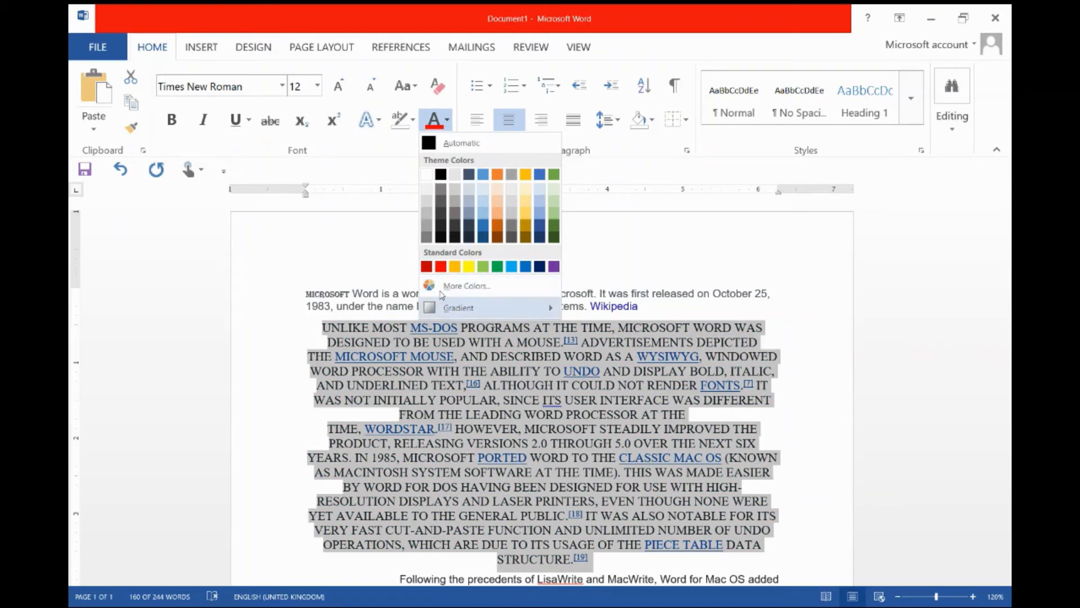
{"action": "left_click", "coordinate": [481, 437]}
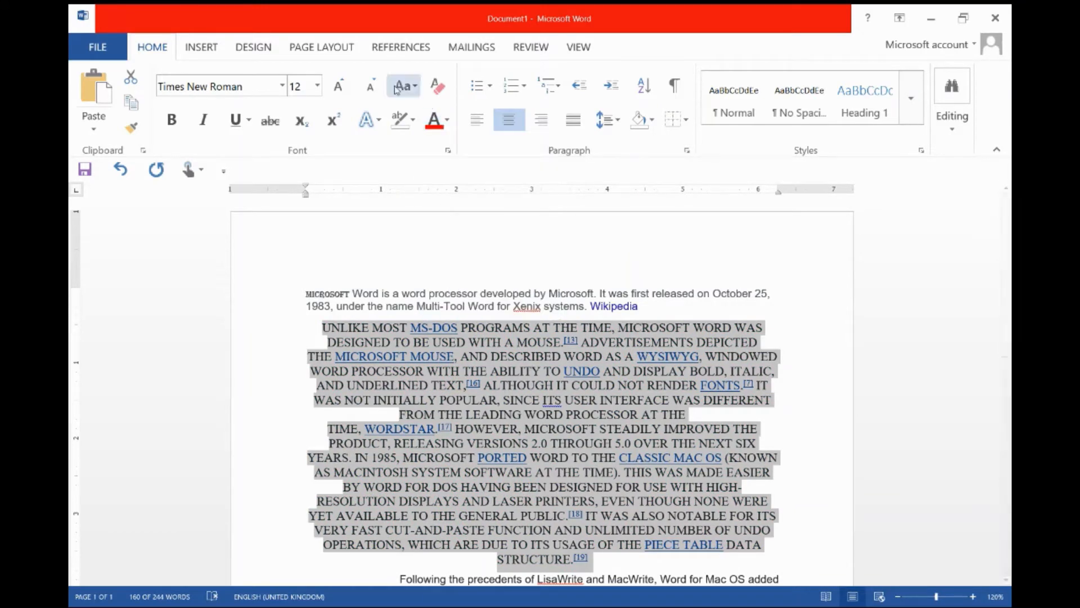
{"action": "left_click", "coordinate": [432, 130]}
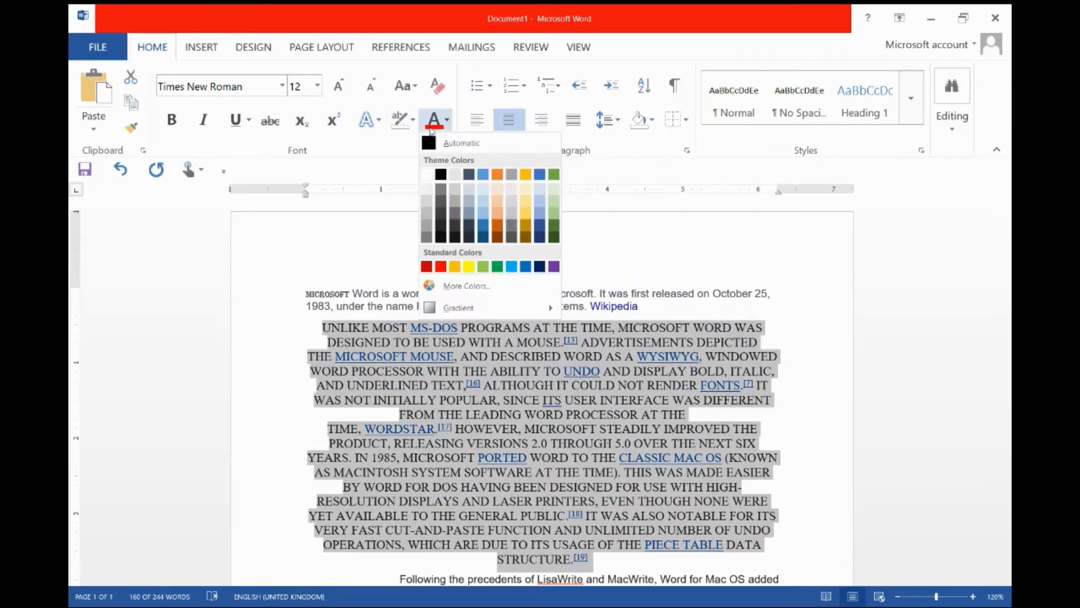
{"action": "mouse_move", "coordinate": [458, 307]}
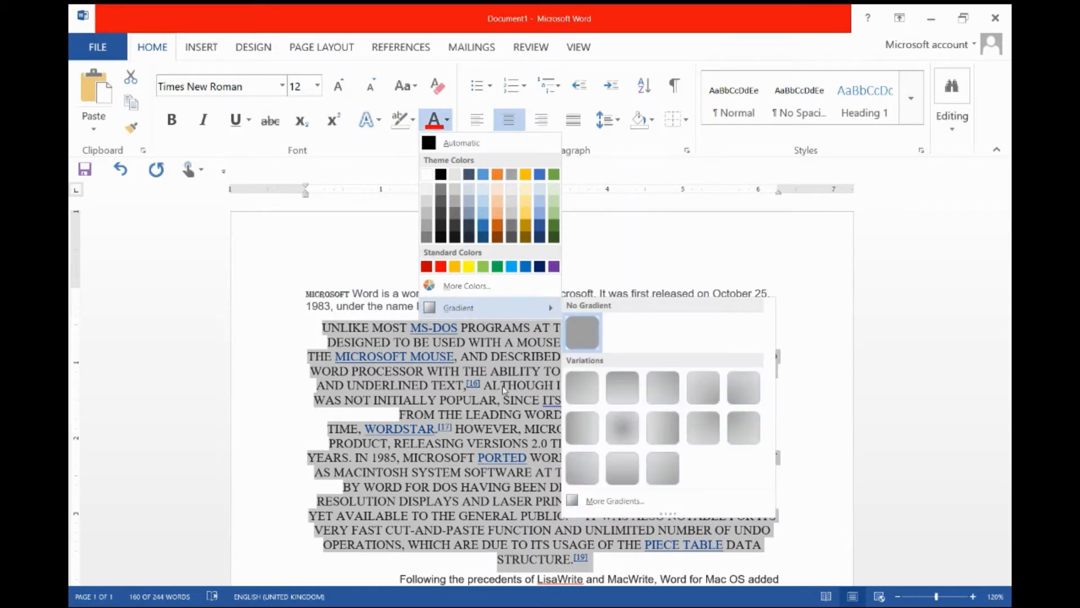
{"action": "left_click", "coordinate": [504, 388]}
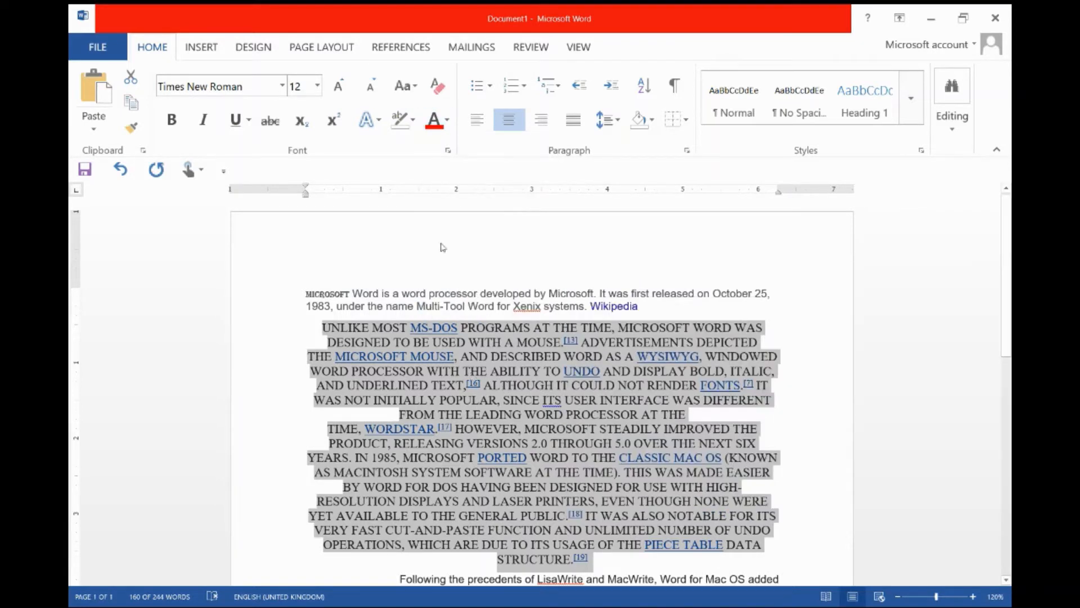
- Preview a bright cyan text highlight on the selected uppercase paragraph without applying it
{"action": "left_click", "coordinate": [410, 125]}
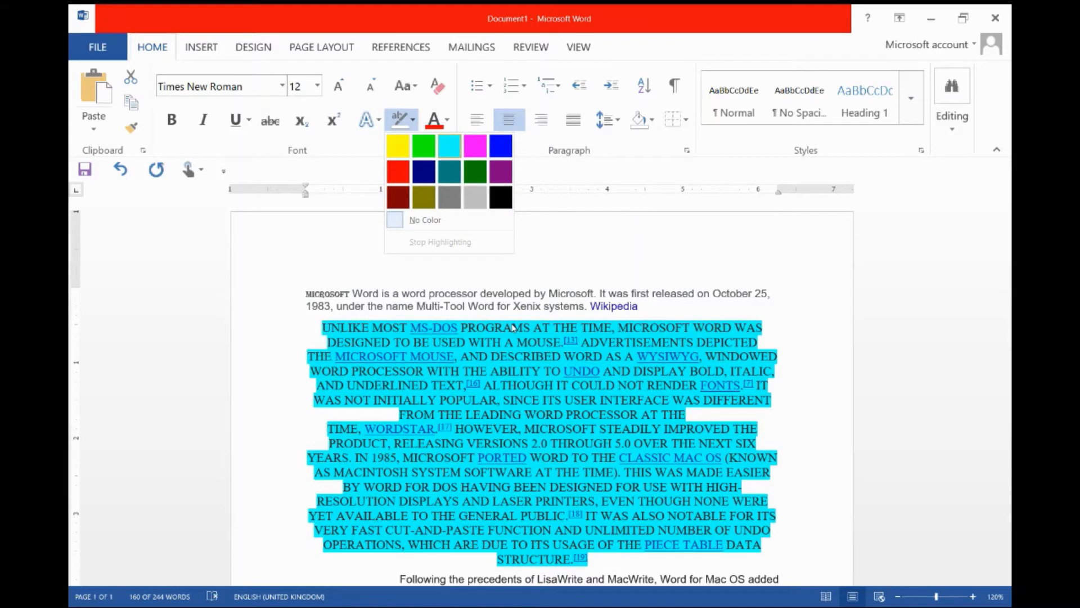
{"action": "key", "text": "Escape"}
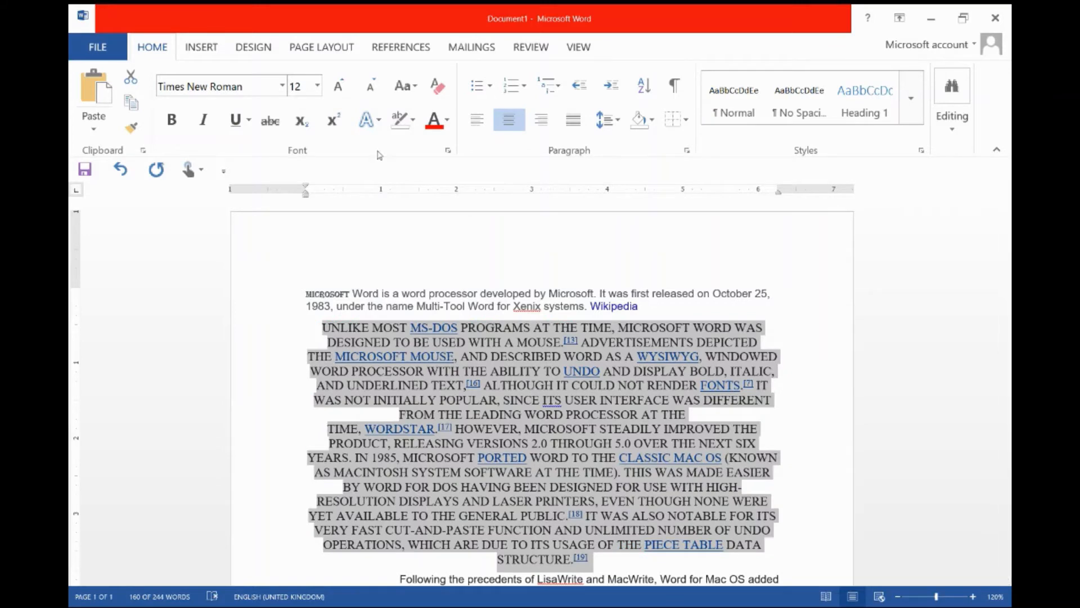
- Align the uppercase MS-DOS paragraph to the left margin
{"action": "left_click", "coordinate": [543, 443]}
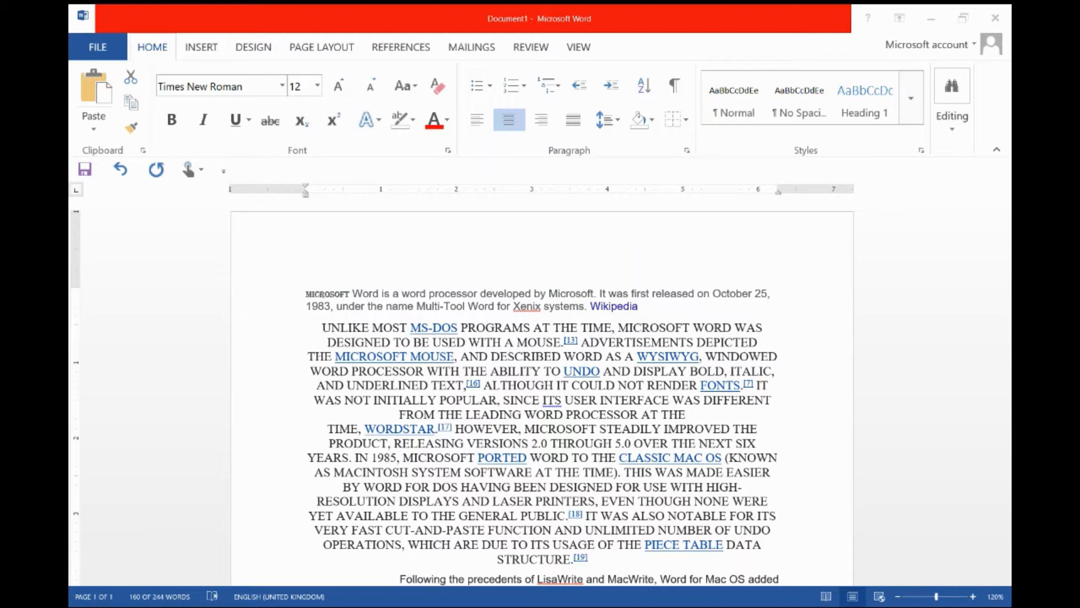
{"action": "triple_click", "coordinate": [561, 384]}
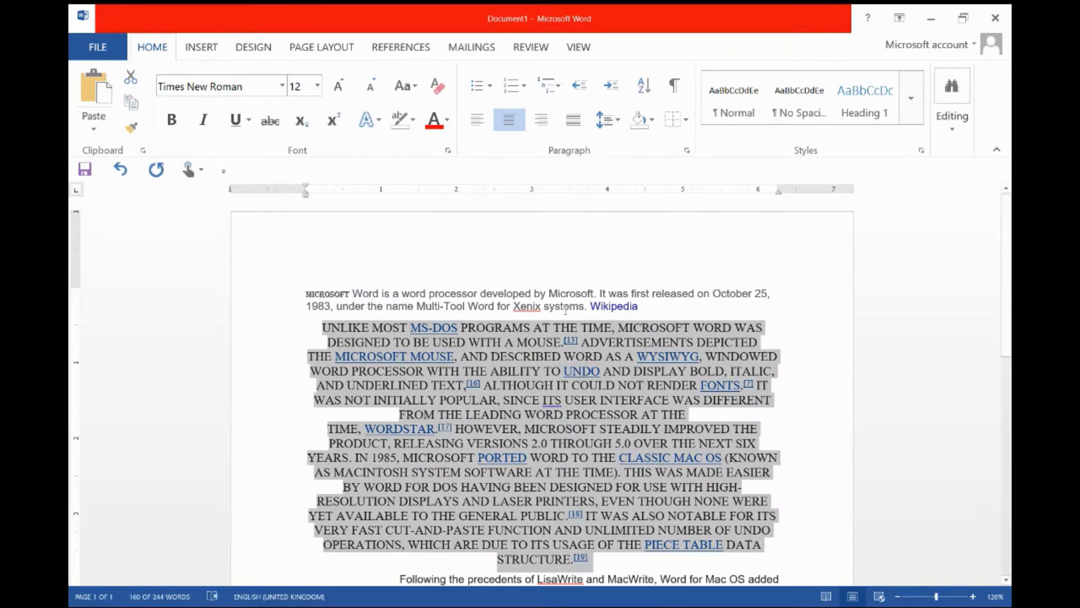
{"action": "left_click", "coordinate": [561, 382]}
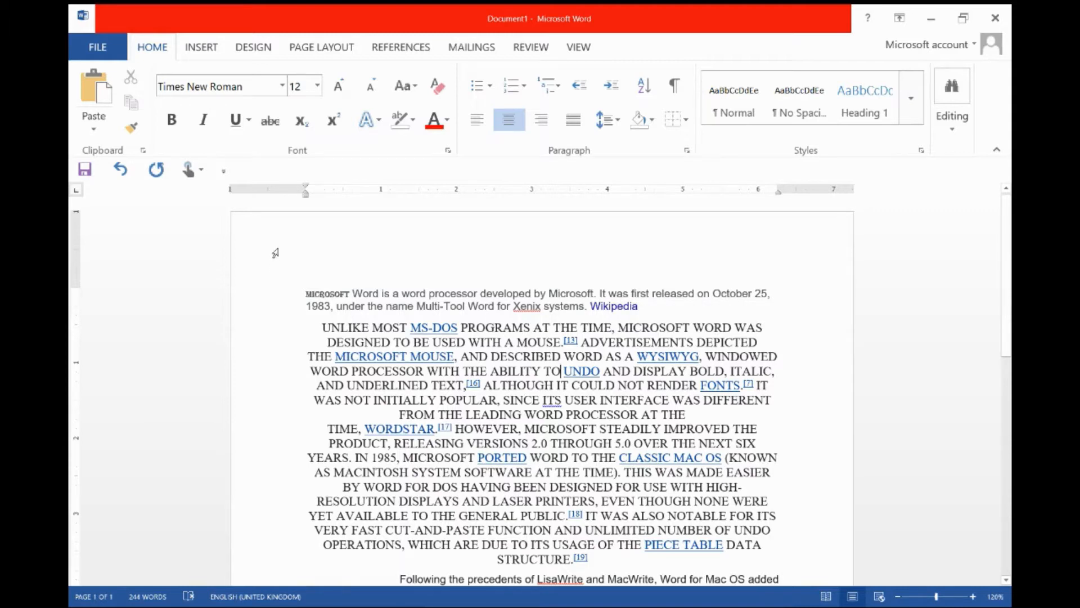
{"action": "left_click", "coordinate": [480, 130]}
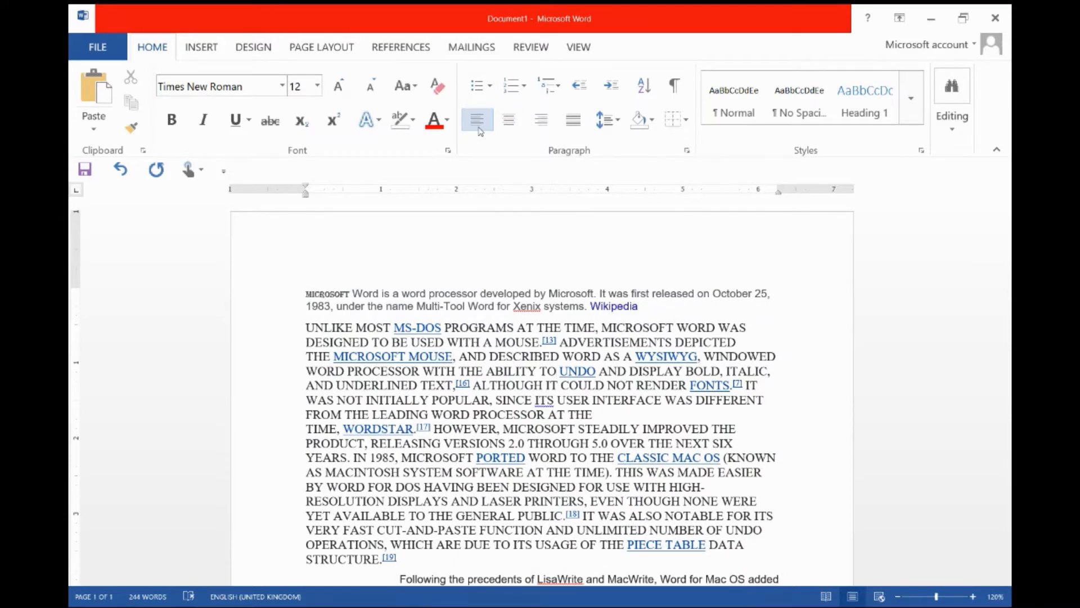
{"action": "scroll", "coordinate": [746, 334], "scroll_direction": "down", "scroll_amount": 2}
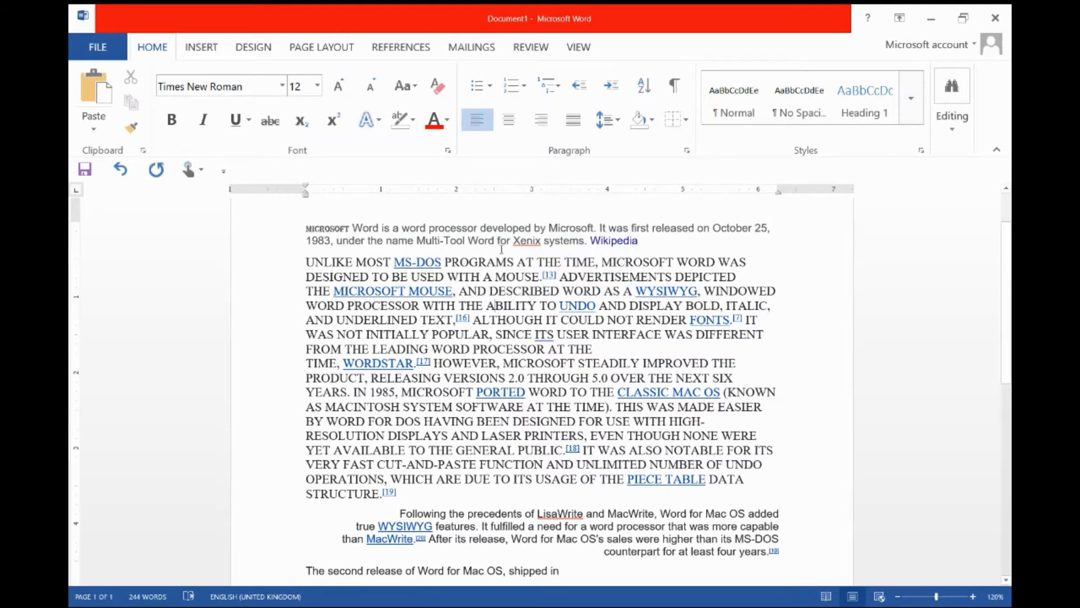
- Try right and centre alignment on the MS-DOS paragraph, ending with it justified
{"action": "left_click", "coordinate": [542, 123]}
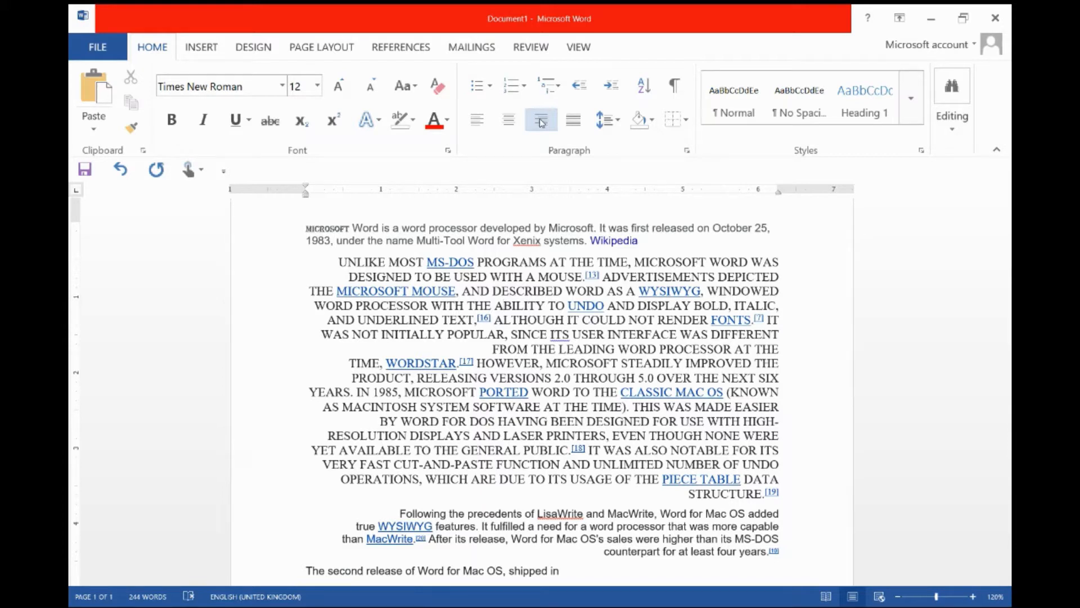
{"action": "left_click", "coordinate": [508, 121]}
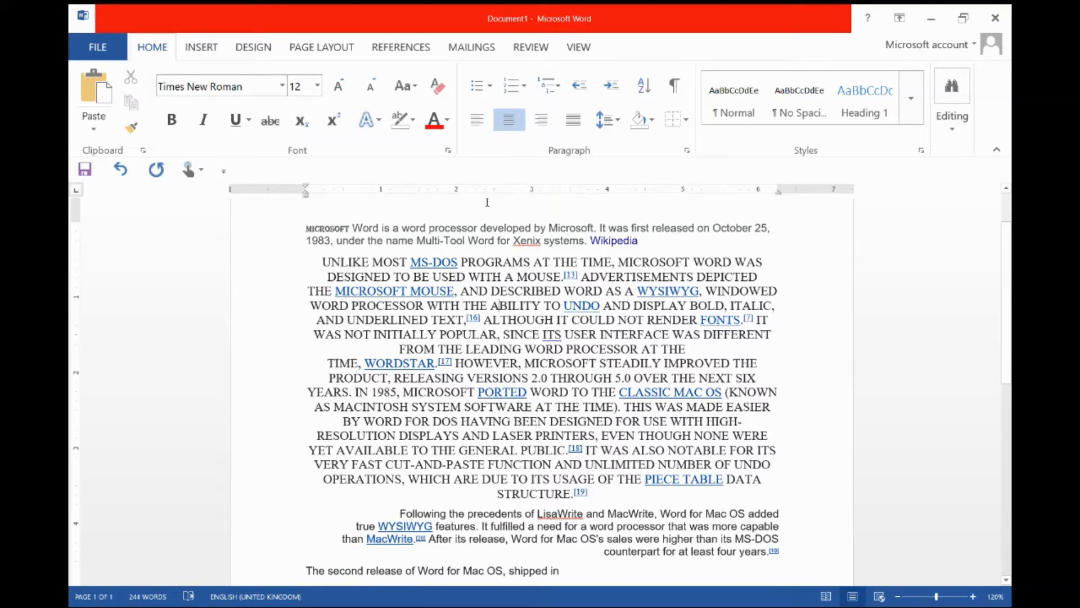
{"action": "left_click", "coordinate": [572, 120]}
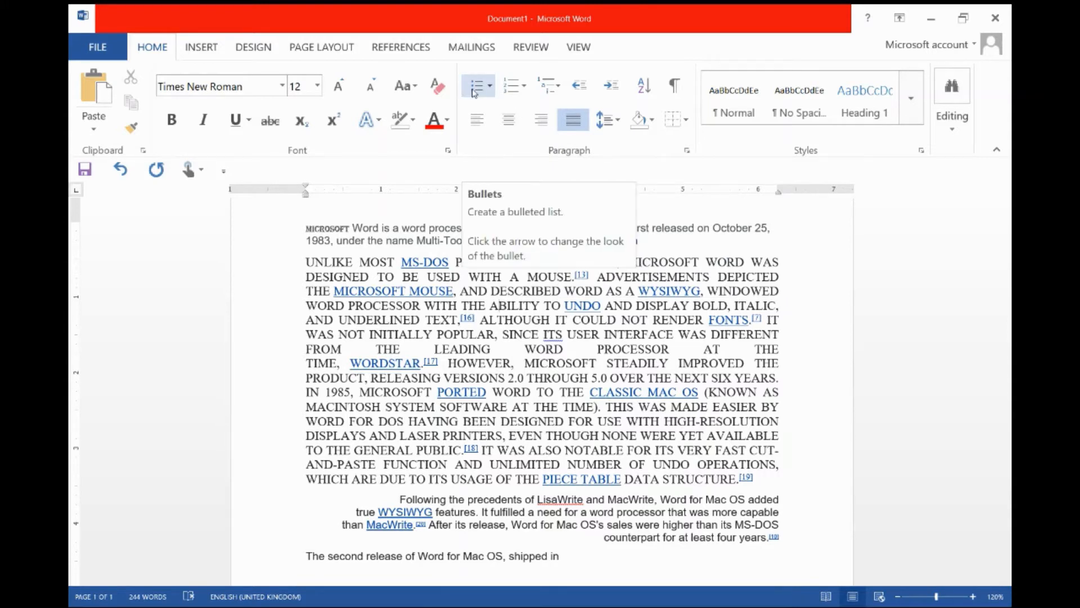
- Add a solid round bullet to the MS-DOS paragraph, and remove the bullet again
{"action": "left_click", "coordinate": [490, 86]}
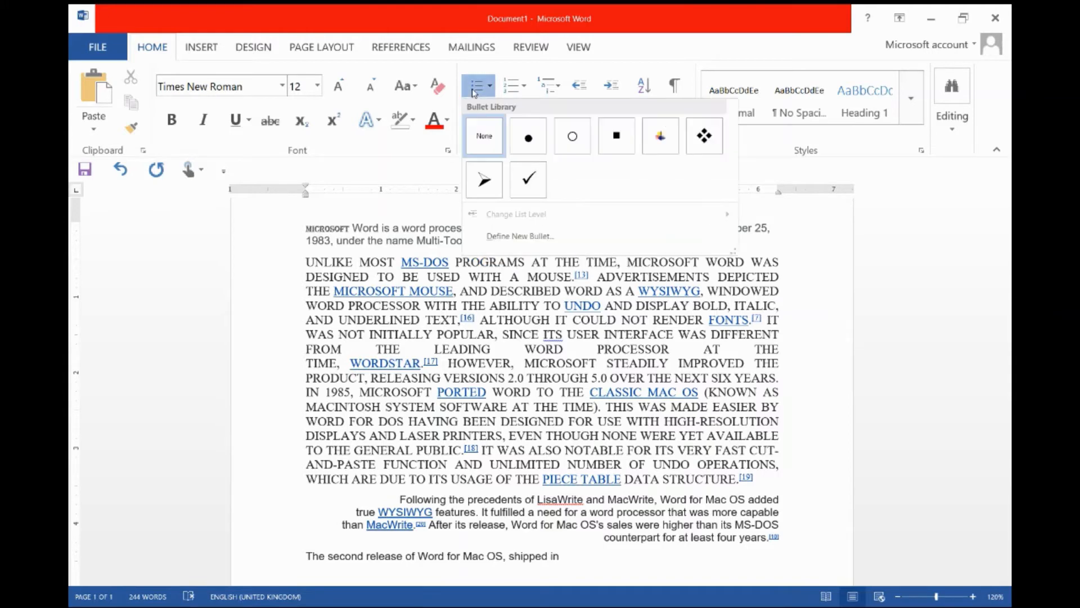
{"action": "left_click", "coordinate": [528, 136]}
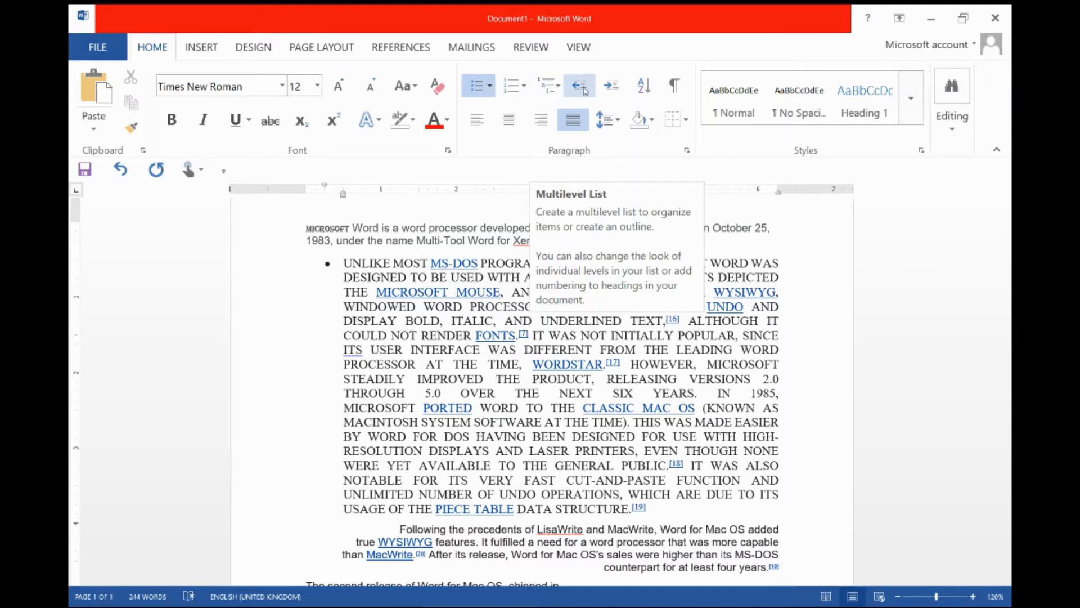
{"action": "left_click", "coordinate": [334, 258]}
{"action": "key", "text": "ctrl+shift+m"}
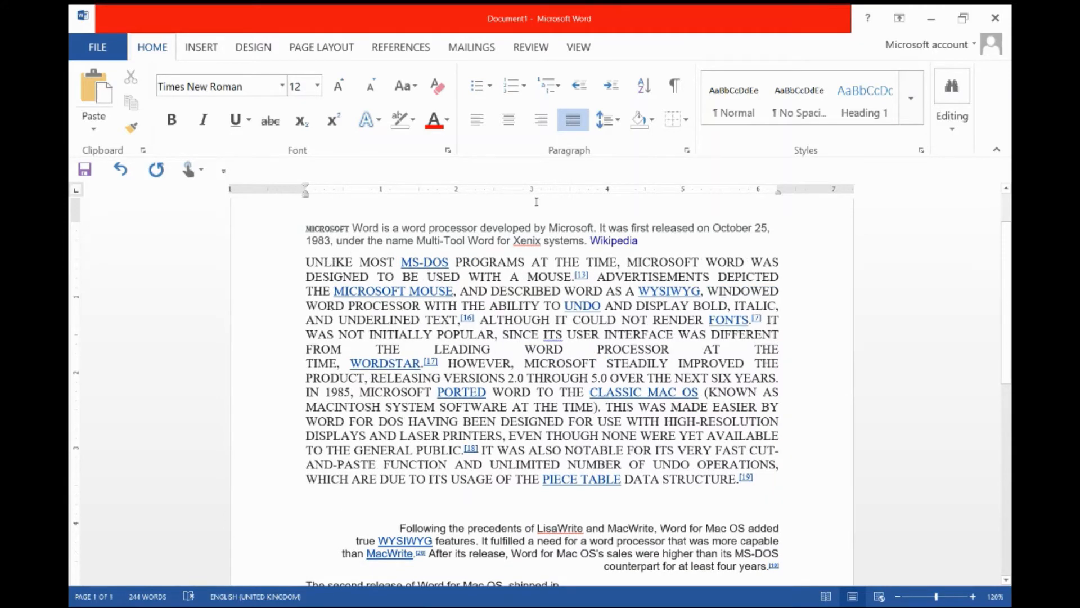
- Look through the line and paragraph spacing options for the MS-DOS paragraph without applying any
{"action": "left_click", "coordinate": [606, 122]}
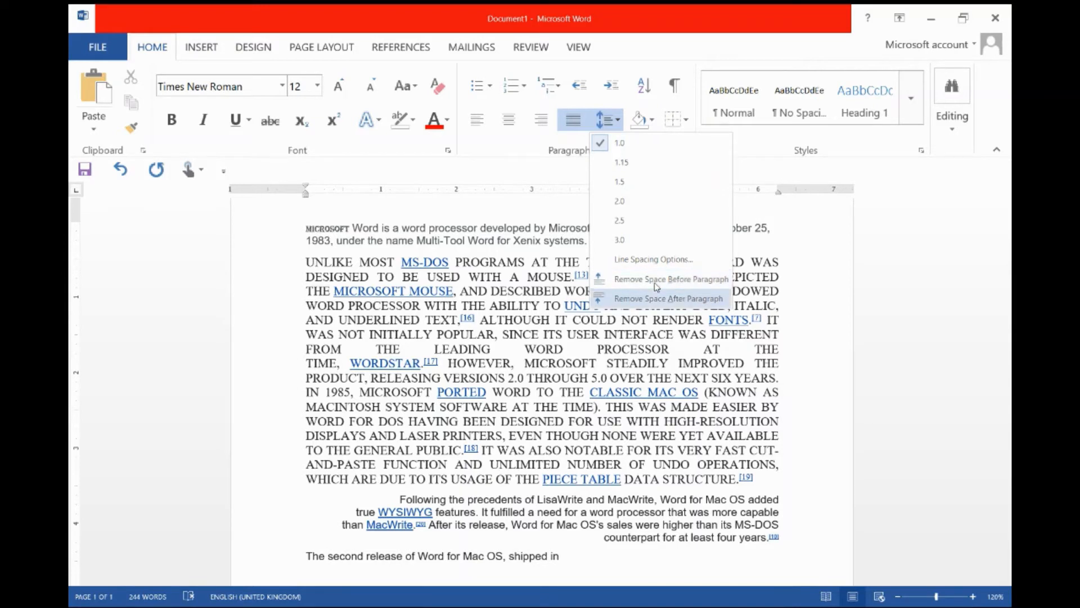
{"action": "left_click", "coordinate": [491, 350]}
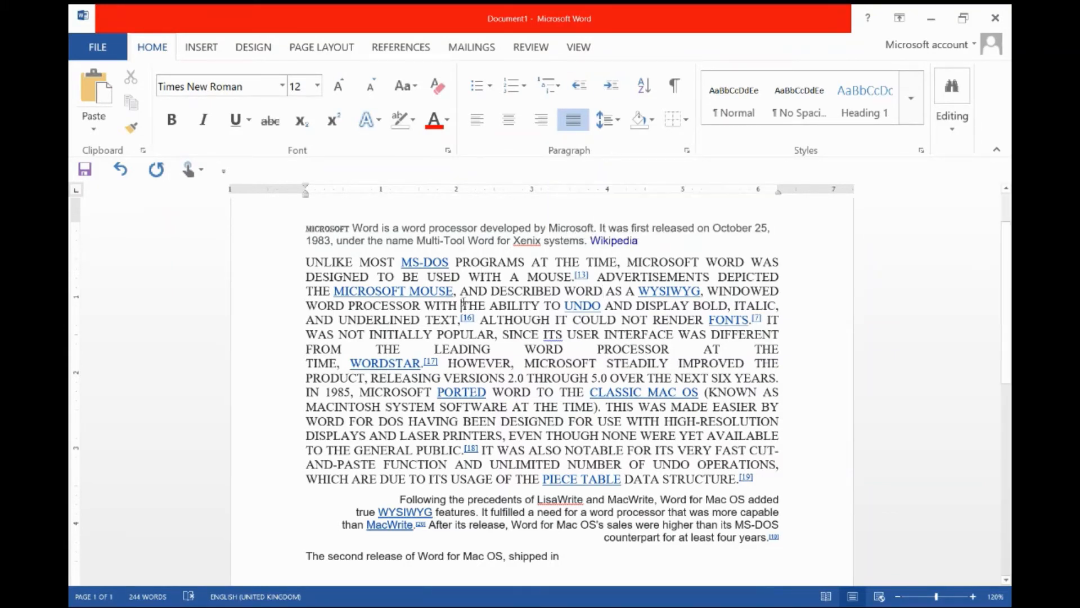
- Try increasing the MS-DOS paragraph's indent by two levels, and decrease it back to the left margin
{"action": "left_click", "coordinate": [608, 89]}
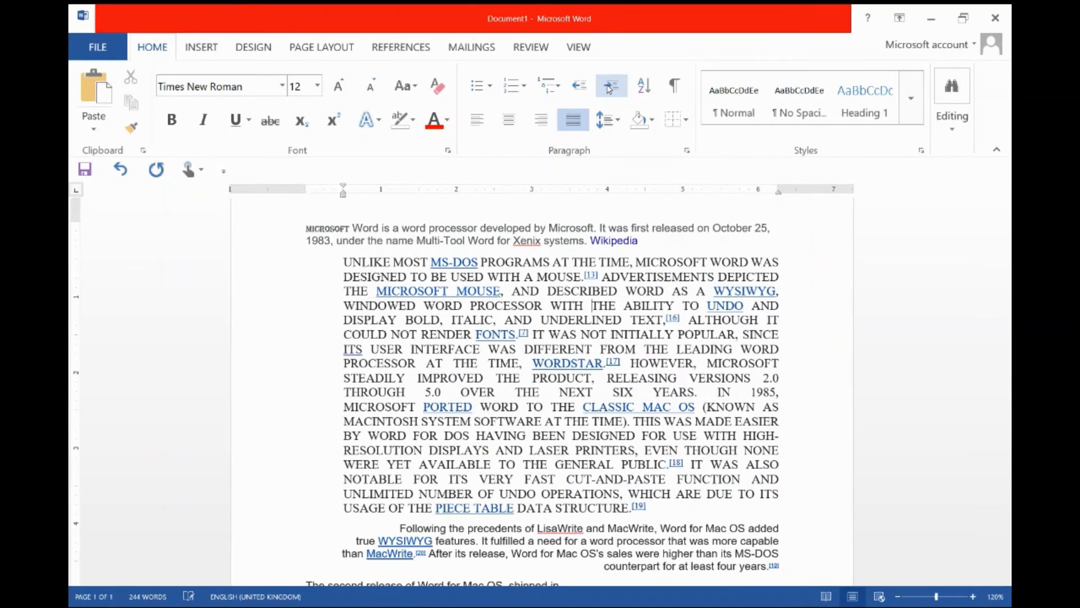
{"action": "left_click", "coordinate": [609, 89]}
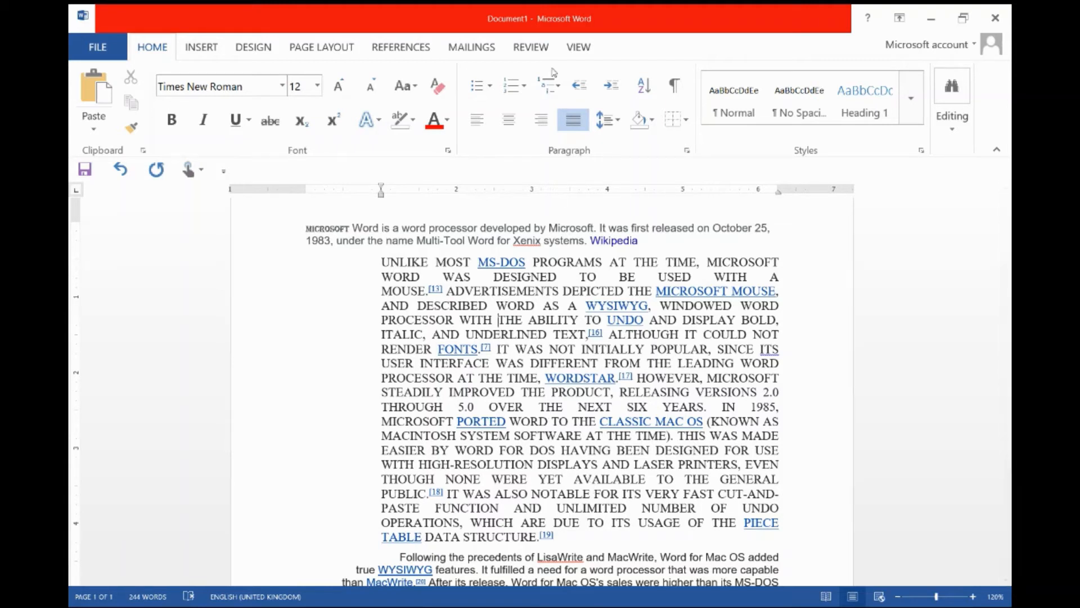
{"action": "left_click", "coordinate": [586, 88]}
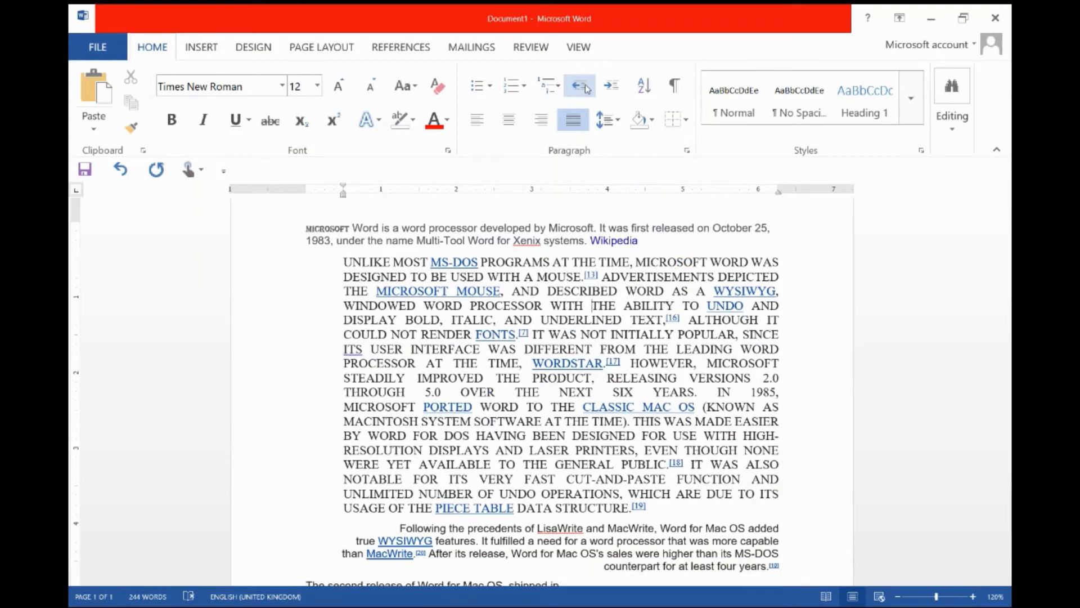
{"action": "left_click", "coordinate": [624, 86]}
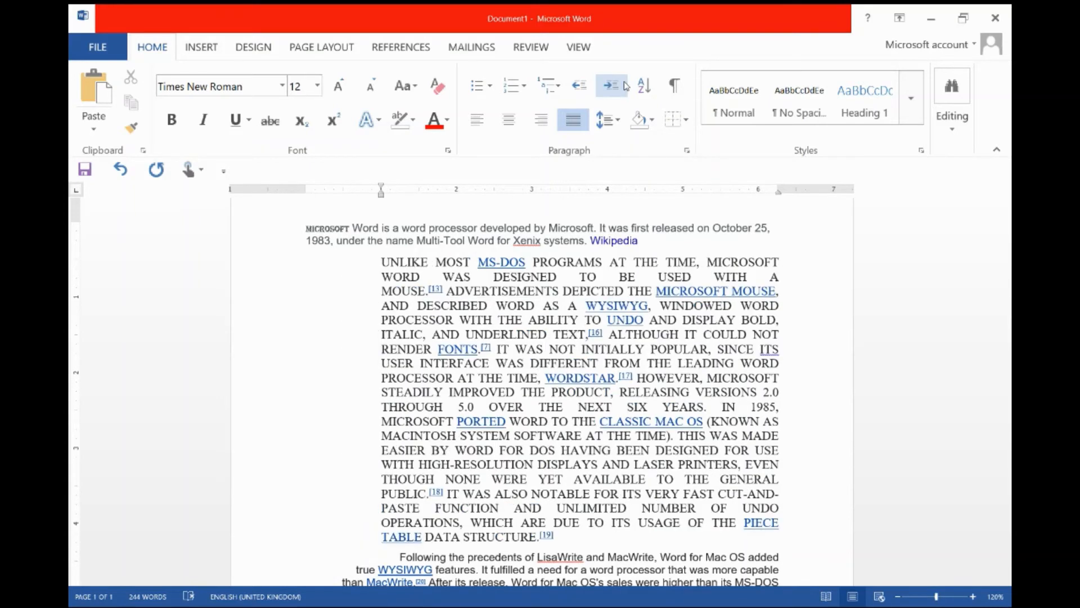
{"action": "left_click", "coordinate": [577, 90]}
{"action": "left_click", "coordinate": [576, 90]}
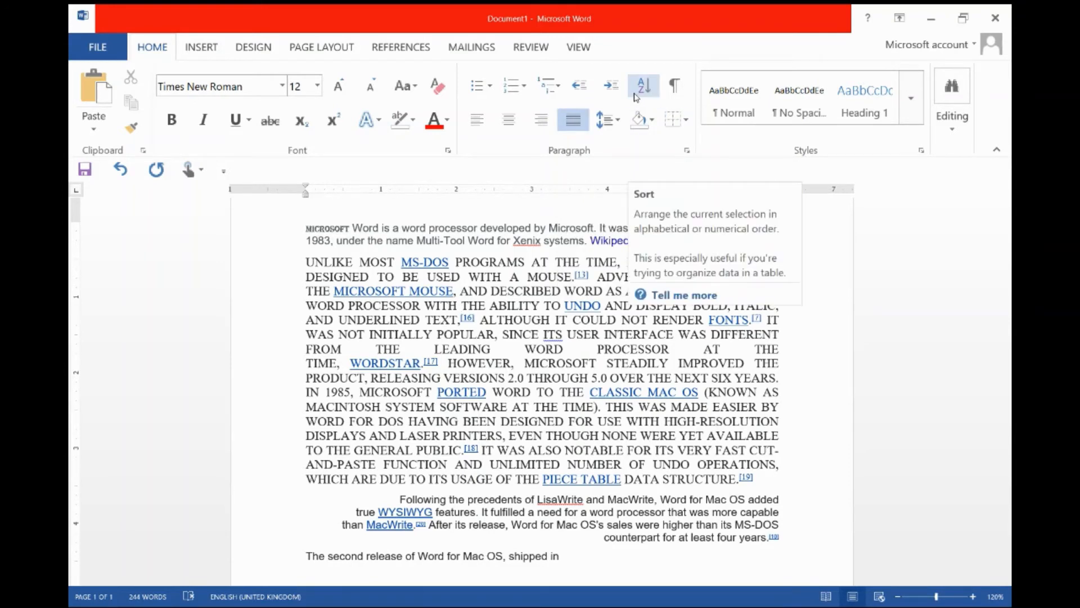
- Select all the text from the first paragraph down and sort it by paragraphs as text in ascending order, with no header row
{"action": "left_click", "coordinate": [302, 223]}
{"action": "key", "text": "shift+Down"}
{"action": "key", "text": "shift+Down"}
{"action": "key", "text": "shift+Down"}
{"action": "key", "text": "shift+Down"}
{"action": "key", "text": "shift+Down"}
{"action": "key", "text": "shift+Down"}
{"action": "key", "text": "shift+Down"}
{"action": "key", "text": "shift+Down"}
{"action": "key", "text": "shift+Down"}
{"action": "key", "text": "shift+Down"}
{"action": "key", "text": "shift+Down"}
{"action": "key", "text": "shift+Down"}
{"action": "key", "text": "shift+Down"}
{"action": "key", "text": "shift+Down"}
{"action": "key", "text": "shift+Down"}
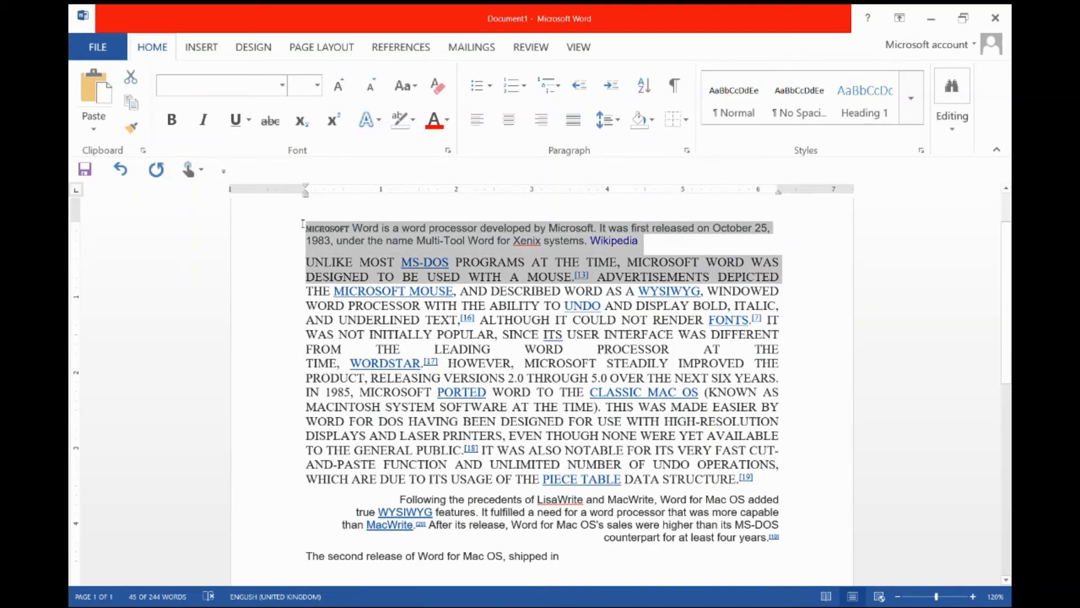
{"action": "key", "text": "shift+Down"}
{"action": "key", "text": "shift+Down"}
{"action": "key", "text": "shift+Down"}
{"action": "key", "text": "shift+Down"}
{"action": "key", "text": "shift+Down"}
{"action": "key", "text": "shift+Down"}
{"action": "key", "text": "shift+Down"}
{"action": "key", "text": "shift+Down"}
{"action": "key", "text": "shift+Down"}
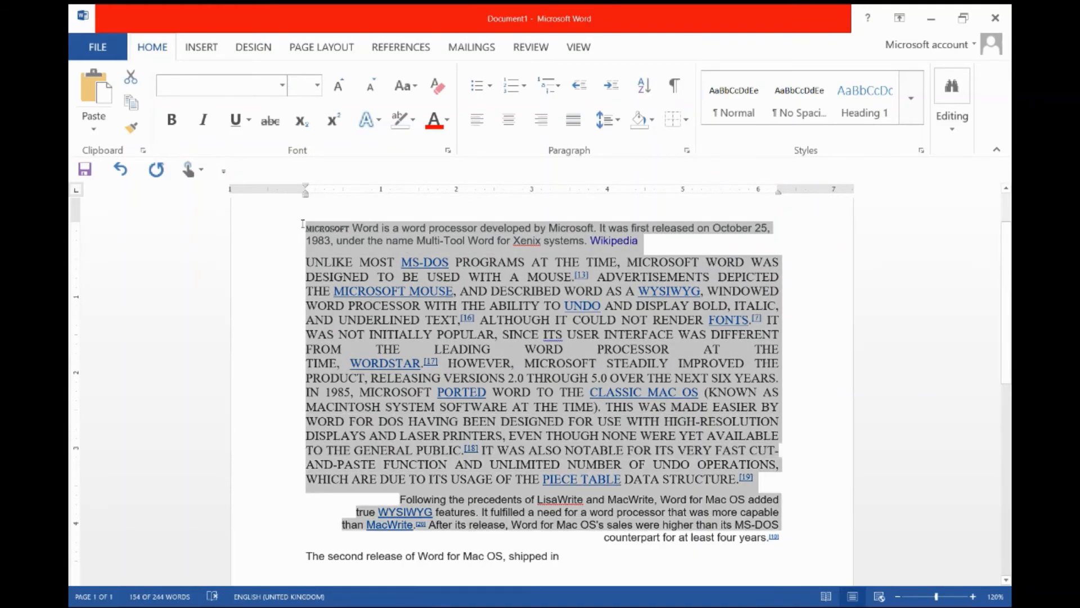
{"action": "key", "text": "shift+Up"}
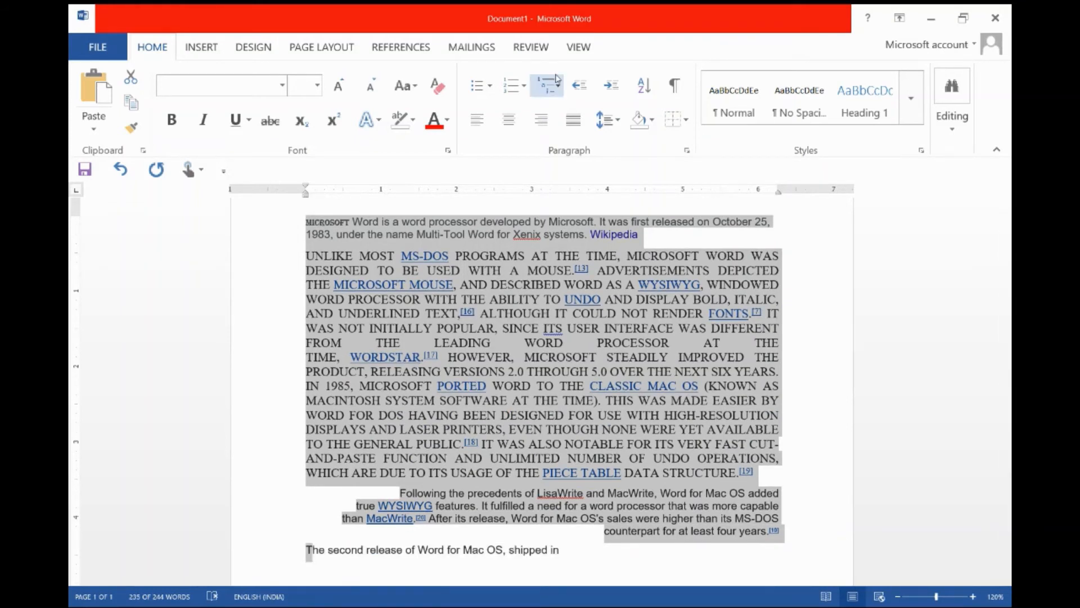
{"action": "left_click", "coordinate": [643, 86]}
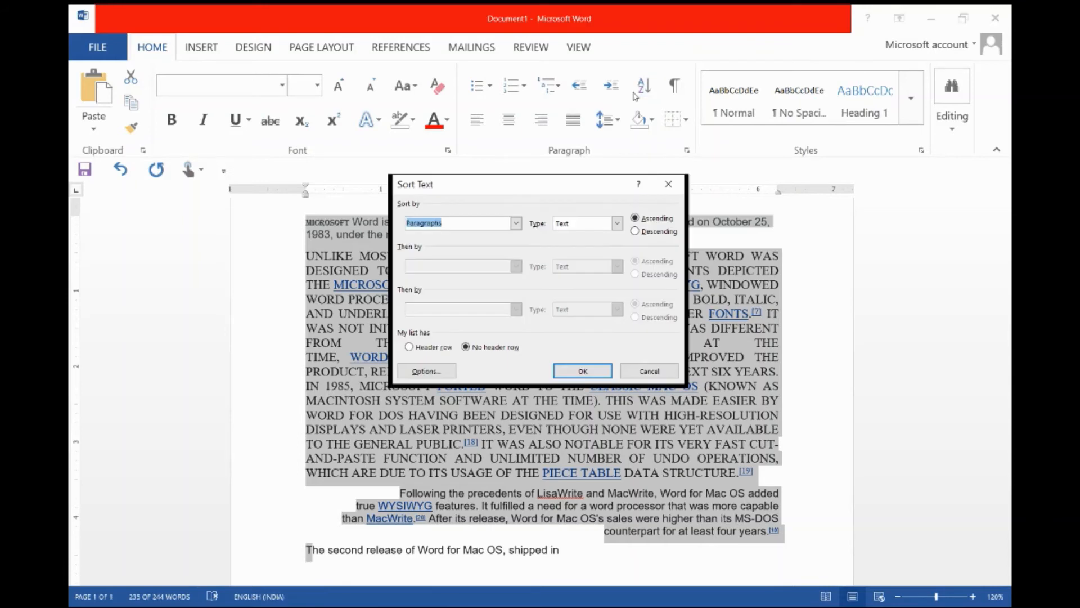
{"action": "left_click", "coordinate": [583, 371]}
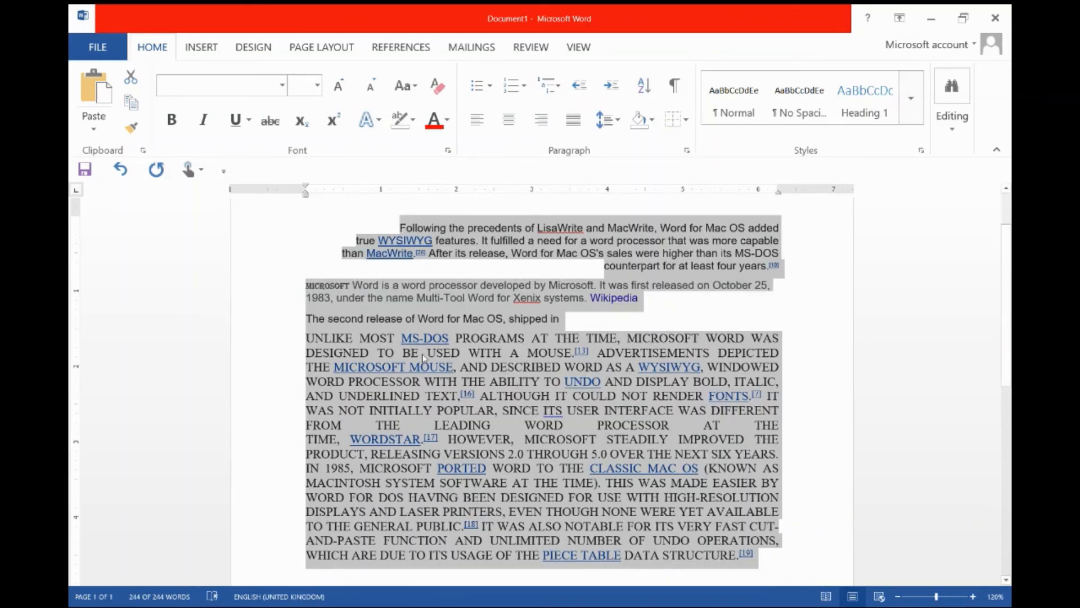
{"action": "left_click", "coordinate": [400, 227]}
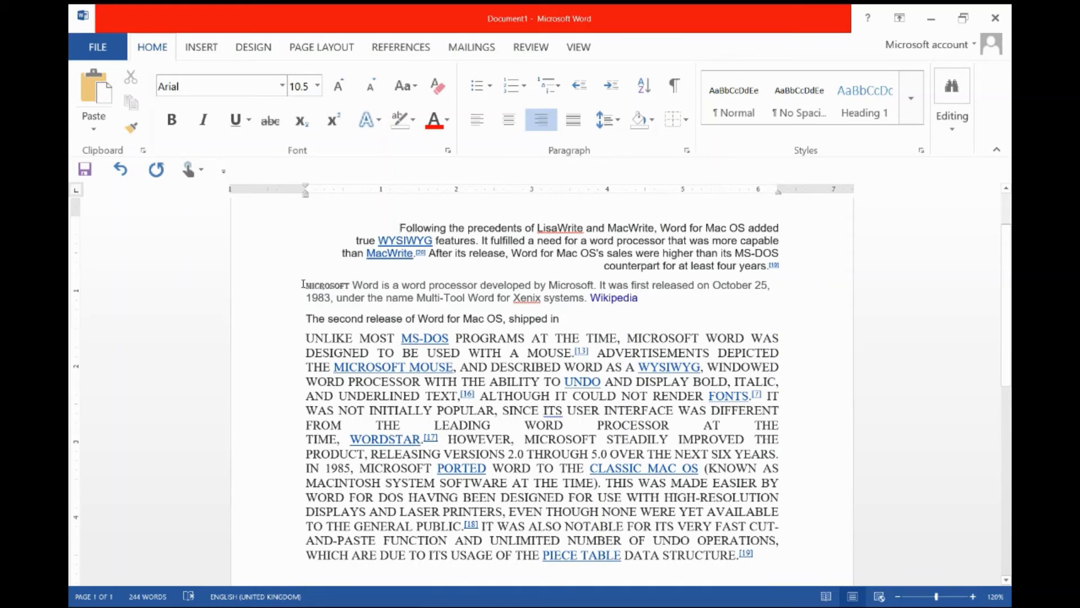
{"action": "left_click", "coordinate": [304, 318]}
- Add the built-in Austin header to the page and return to the document body
{"action": "scroll", "coordinate": [1009, 218], "scroll_direction": "up", "scroll_amount": 2}
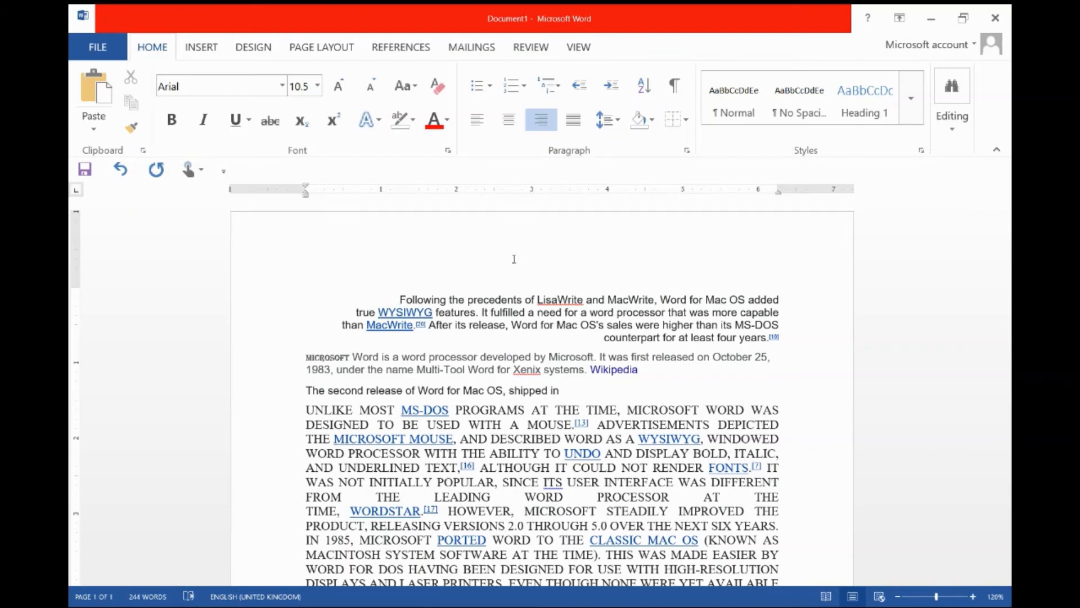
{"action": "double_click", "coordinate": [554, 239]}
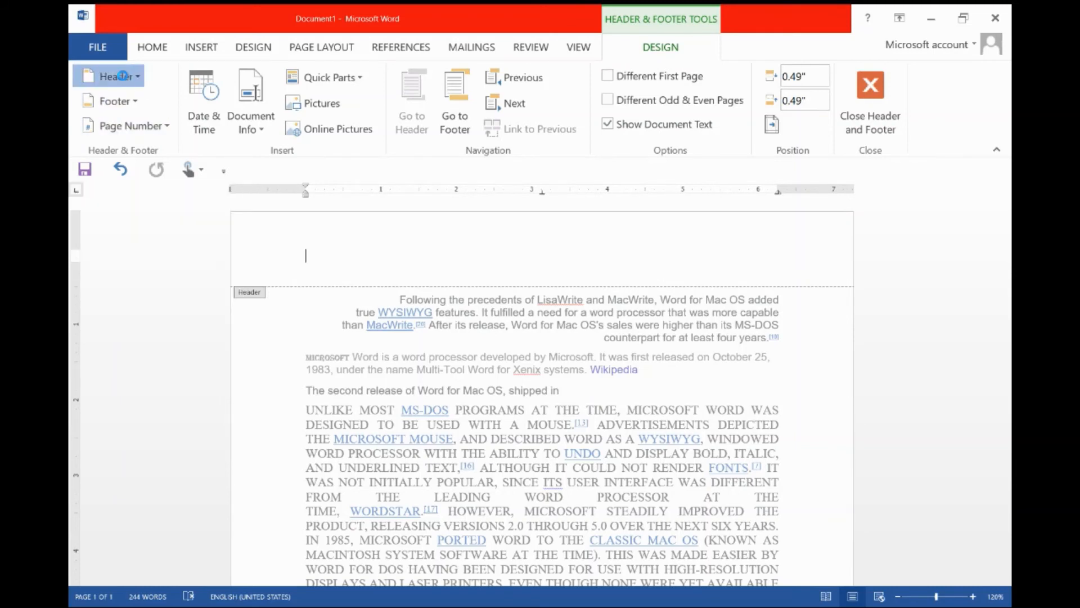
{"action": "left_click", "coordinate": [122, 76]}
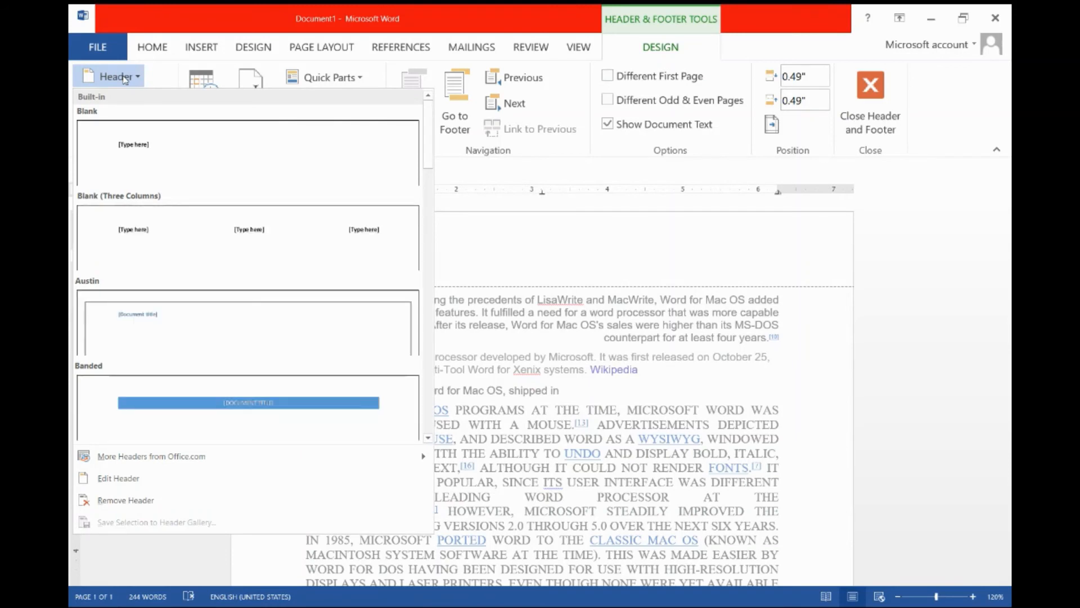
{"action": "key", "text": "Escape"}
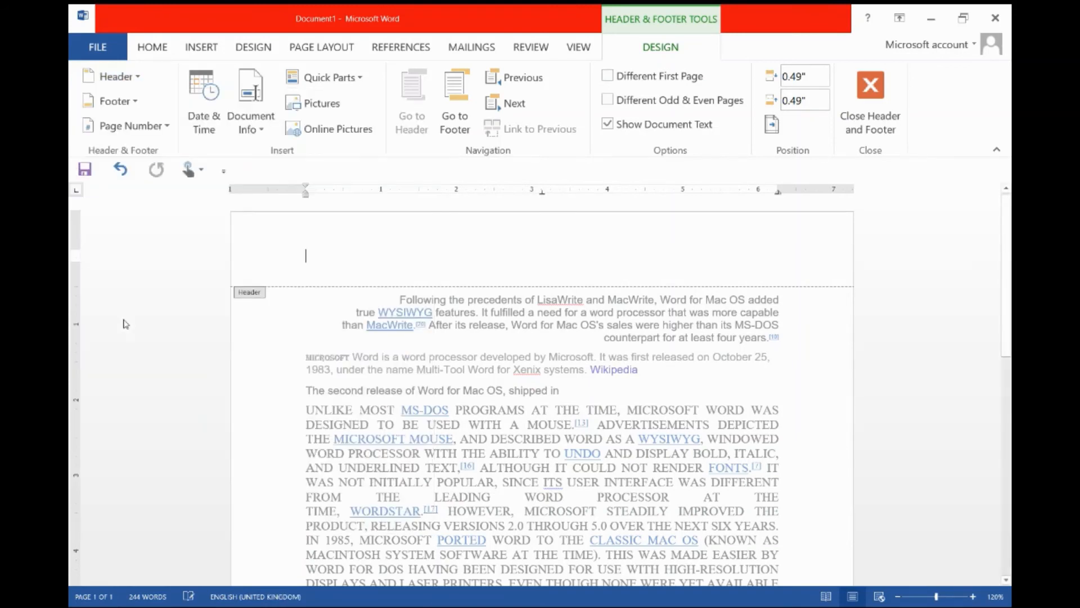
{"action": "double_click", "coordinate": [457, 358]}
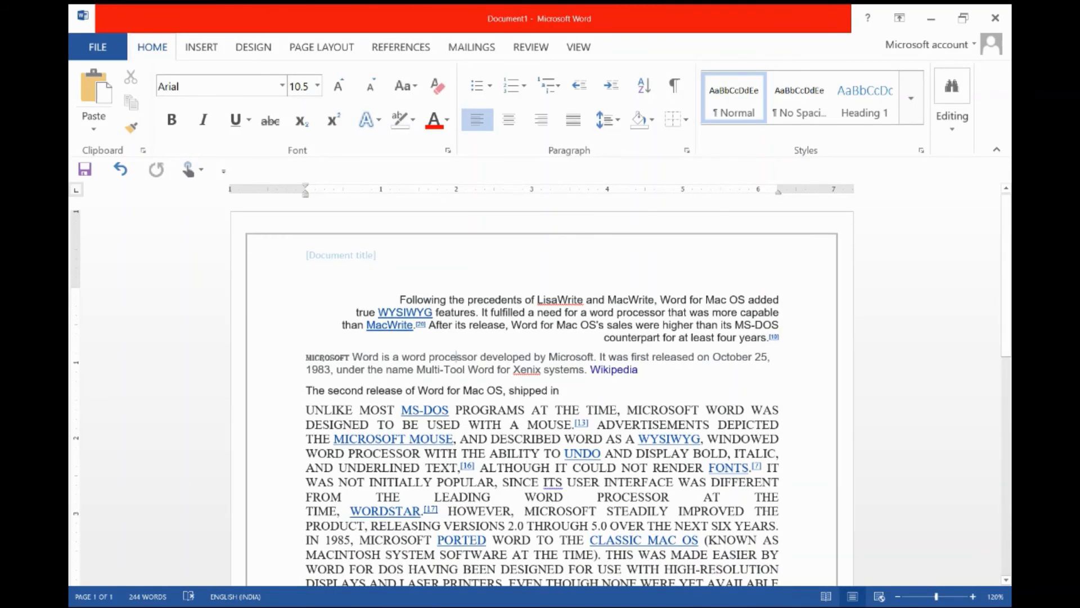
- Reopen the page header for editing and choose the Austin header design again
{"action": "double_click", "coordinate": [434, 252]}
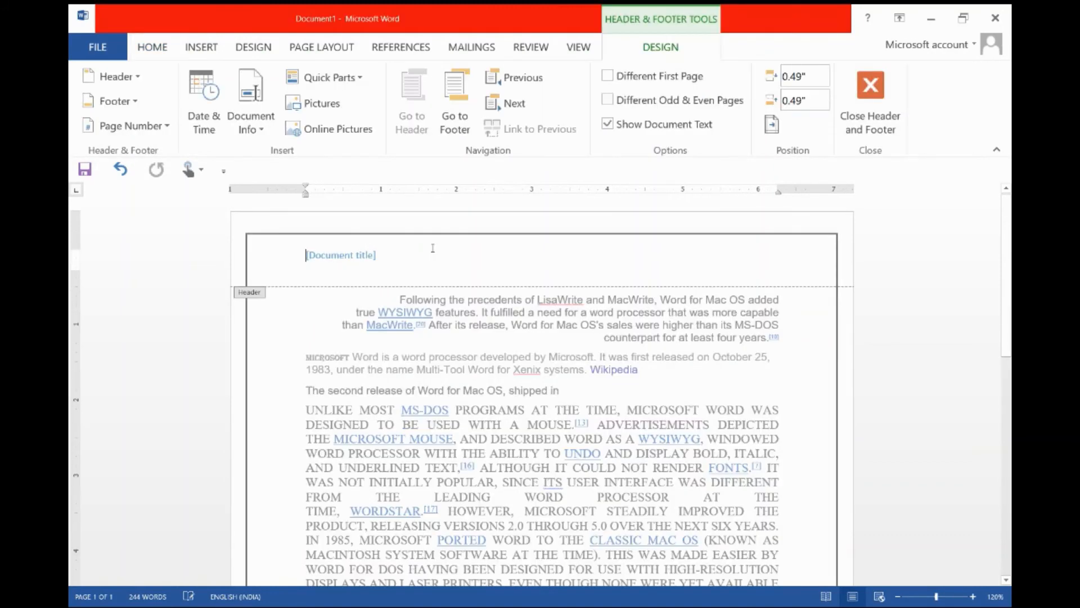
{"action": "left_click", "coordinate": [135, 81]}
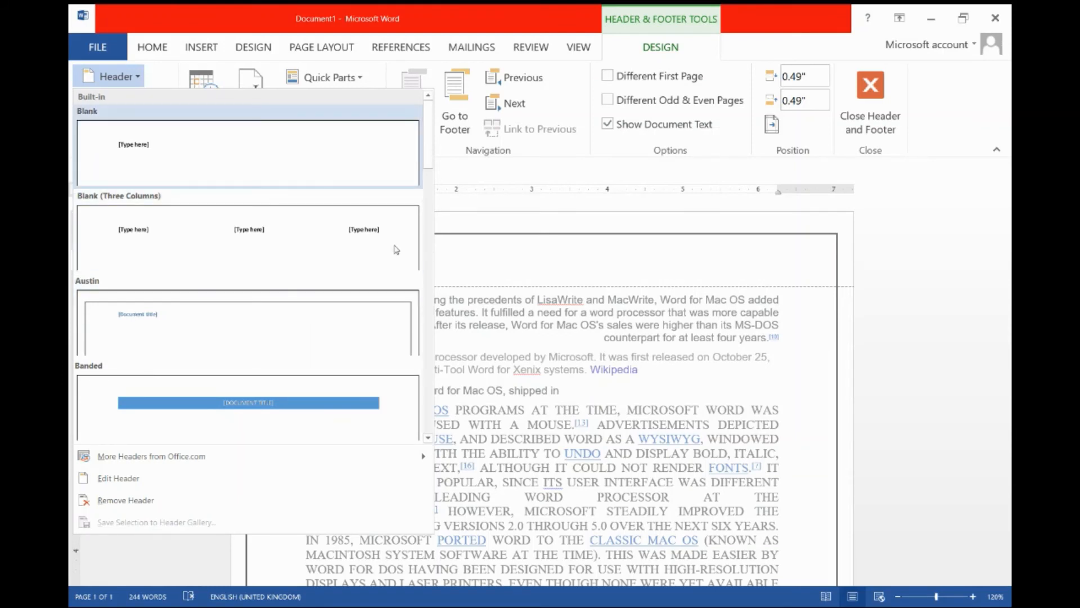
{"action": "left_click", "coordinate": [248, 324]}
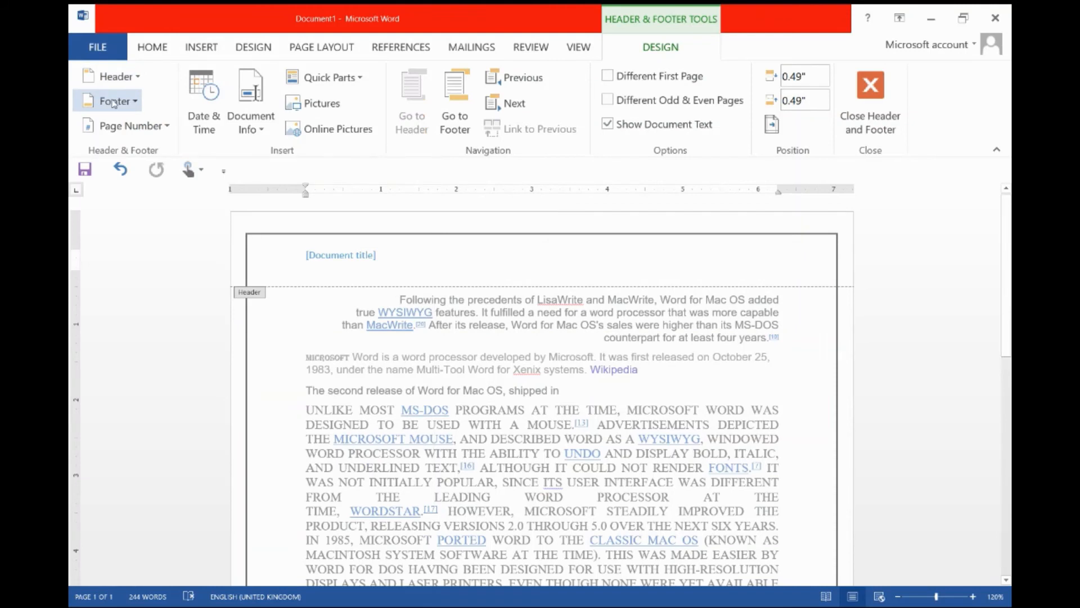
- Look through the built-in footer designs and page number options without applying any, and return to the document body
{"action": "left_click", "coordinate": [115, 101]}
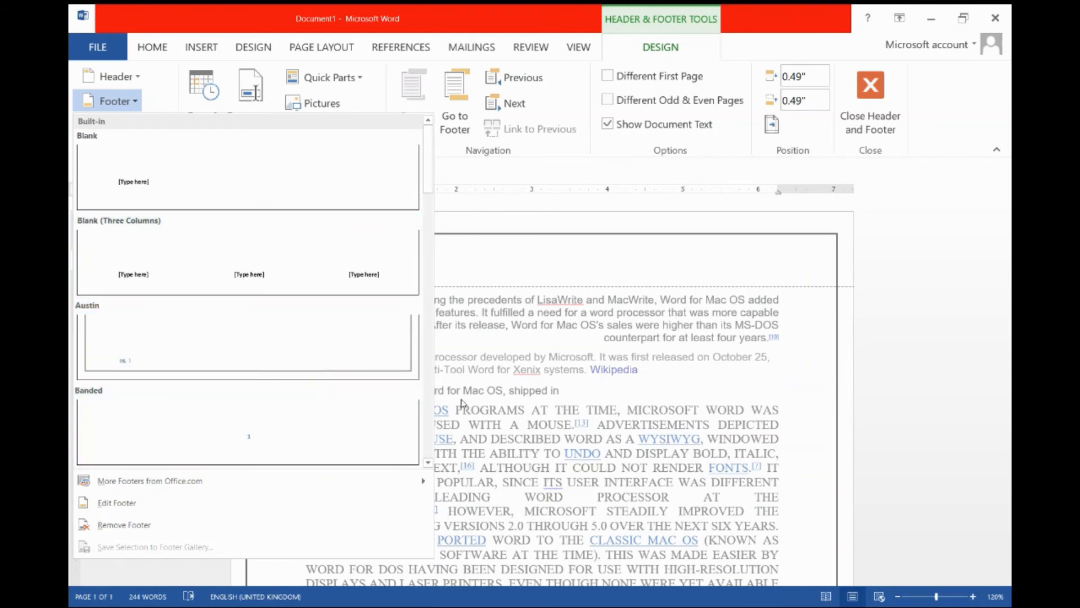
{"action": "left_click", "coordinate": [505, 398]}
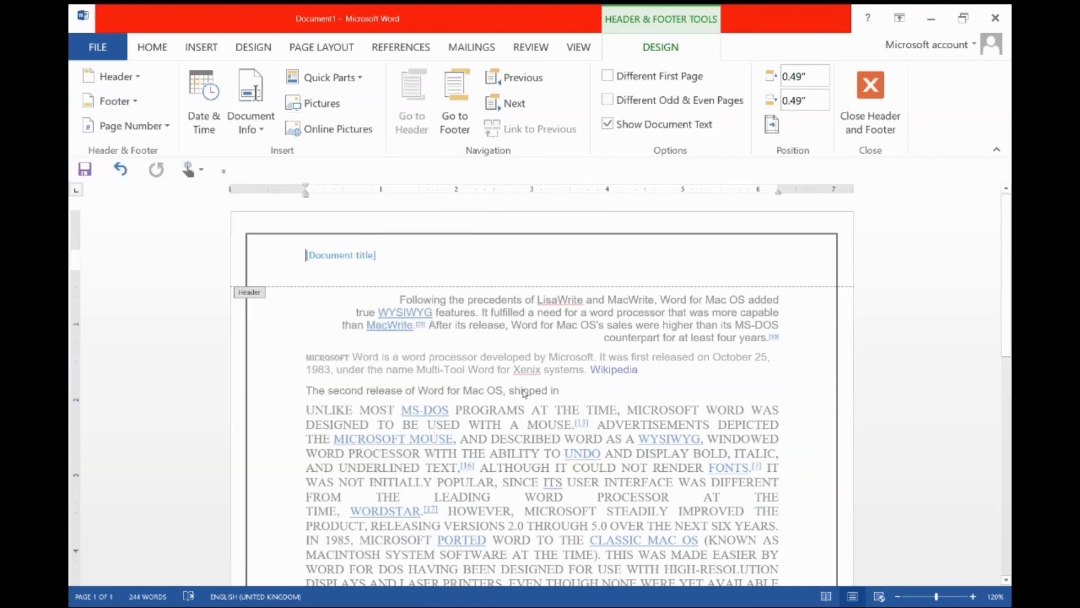
{"action": "left_click", "coordinate": [167, 127]}
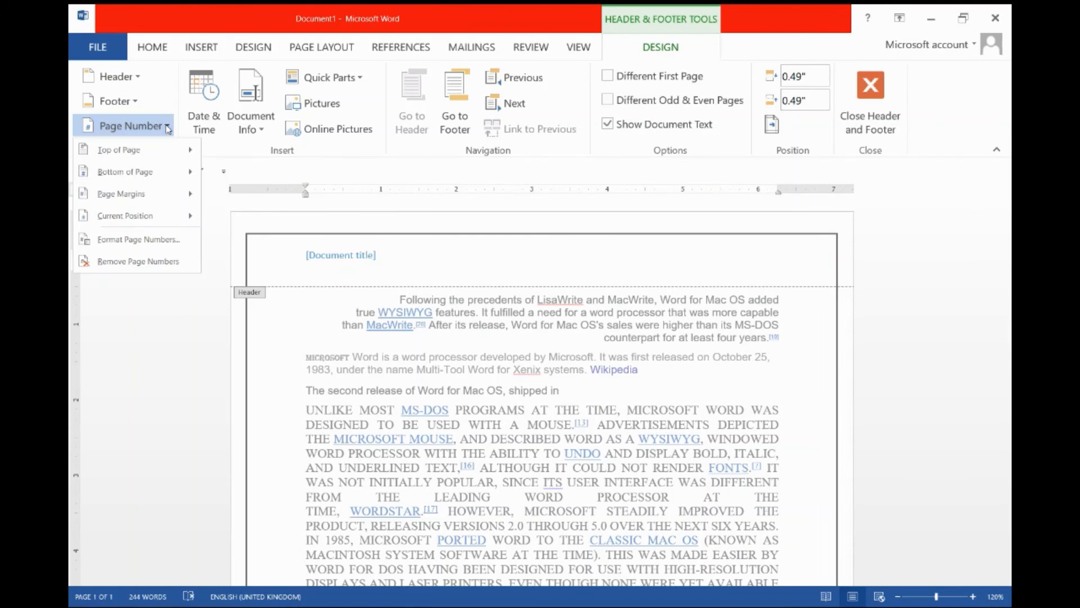
{"action": "mouse_move", "coordinate": [157, 167]}
{"action": "left_click", "coordinate": [528, 170]}
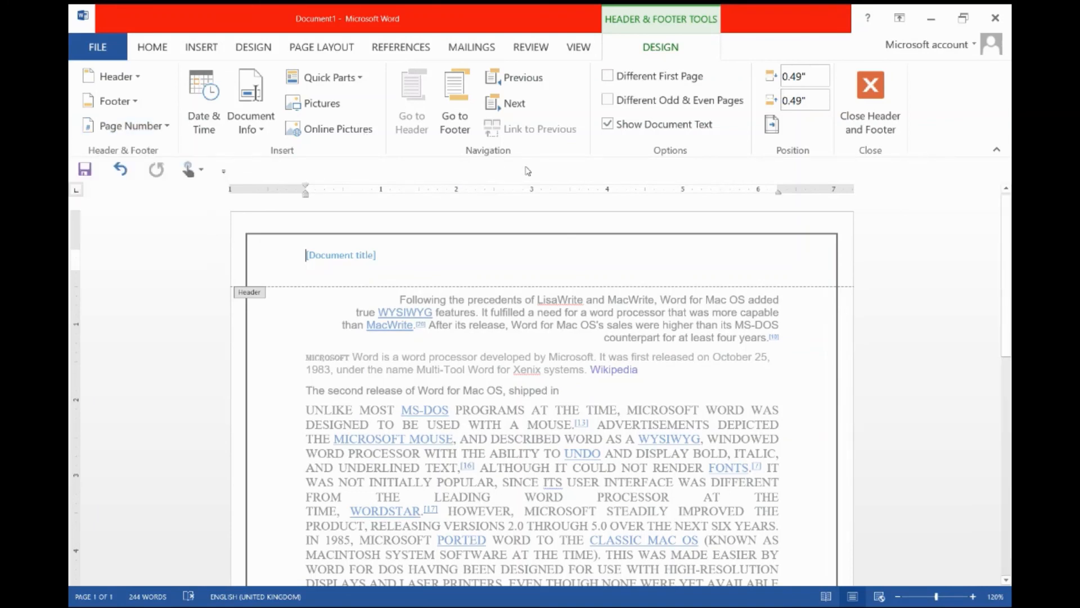
{"action": "double_click", "coordinate": [486, 389]}
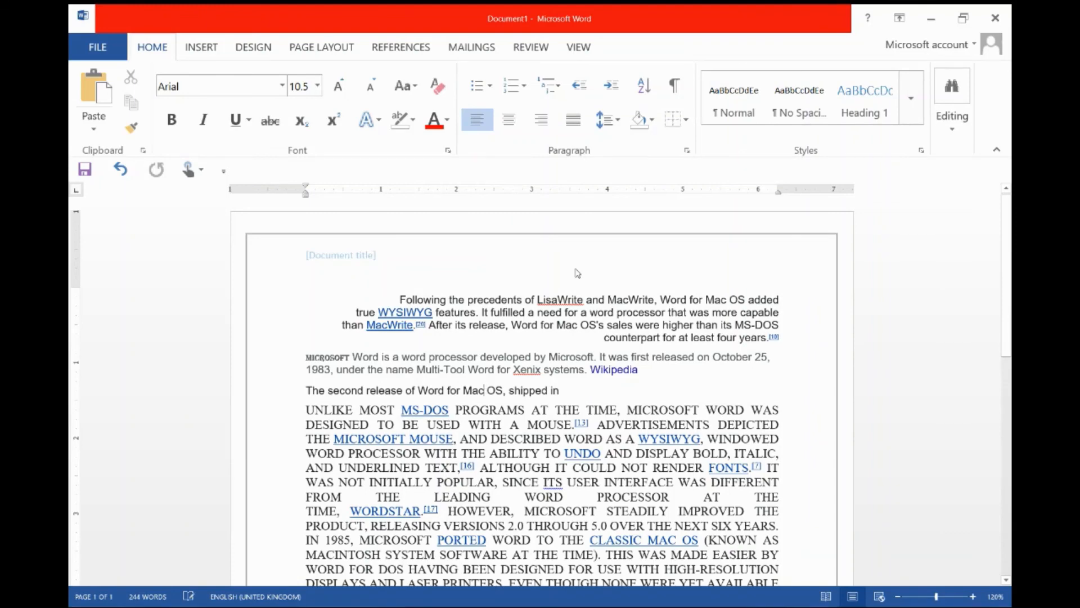
- Reopen the page header and enable a different header and footer for the first page
{"action": "double_click", "coordinate": [393, 266]}
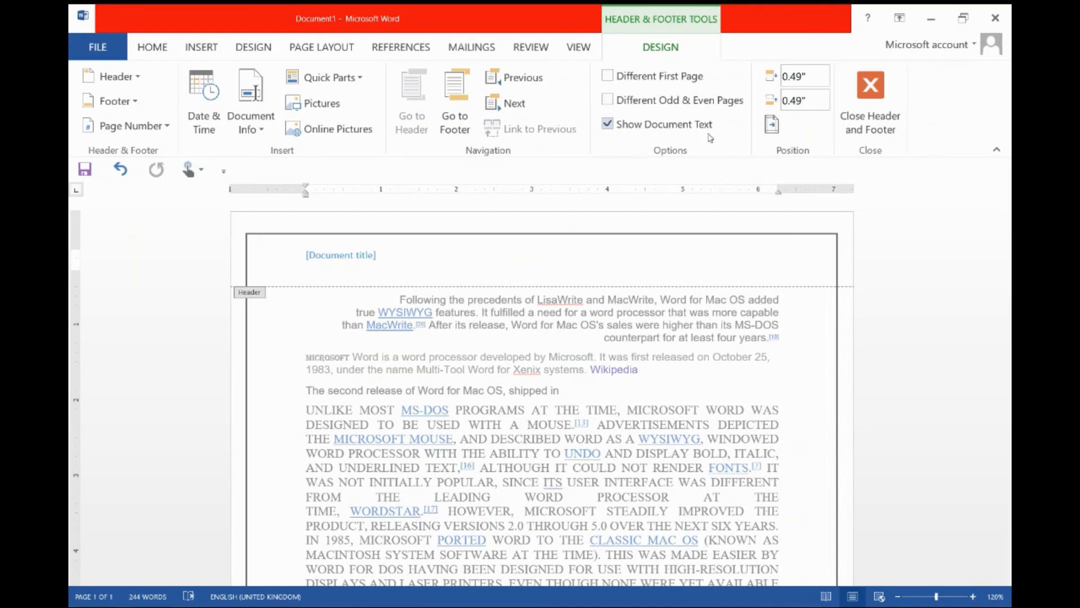
{"action": "left_click", "coordinate": [613, 83]}
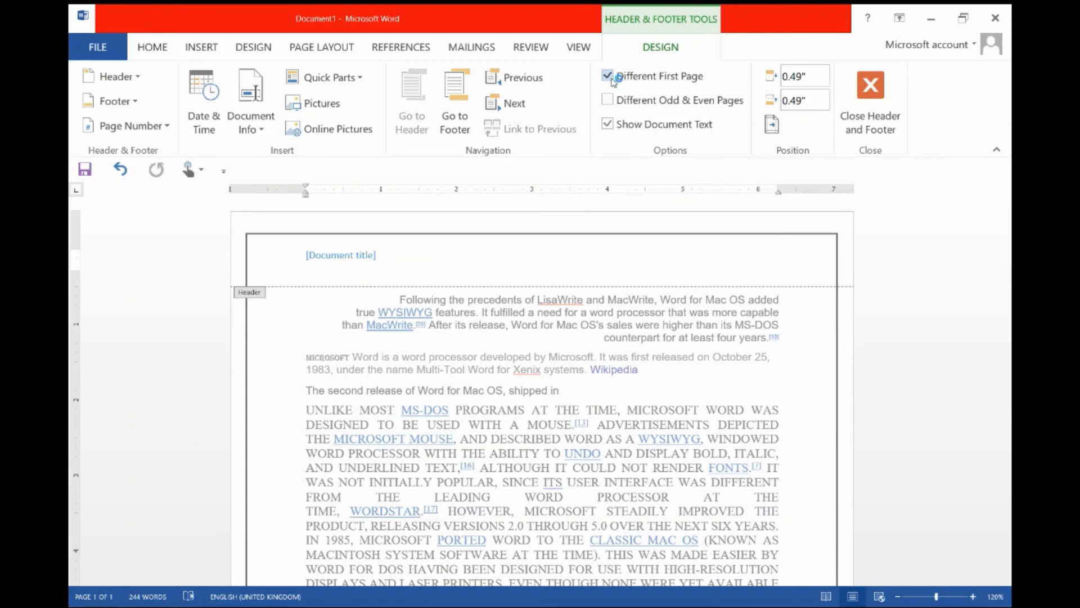